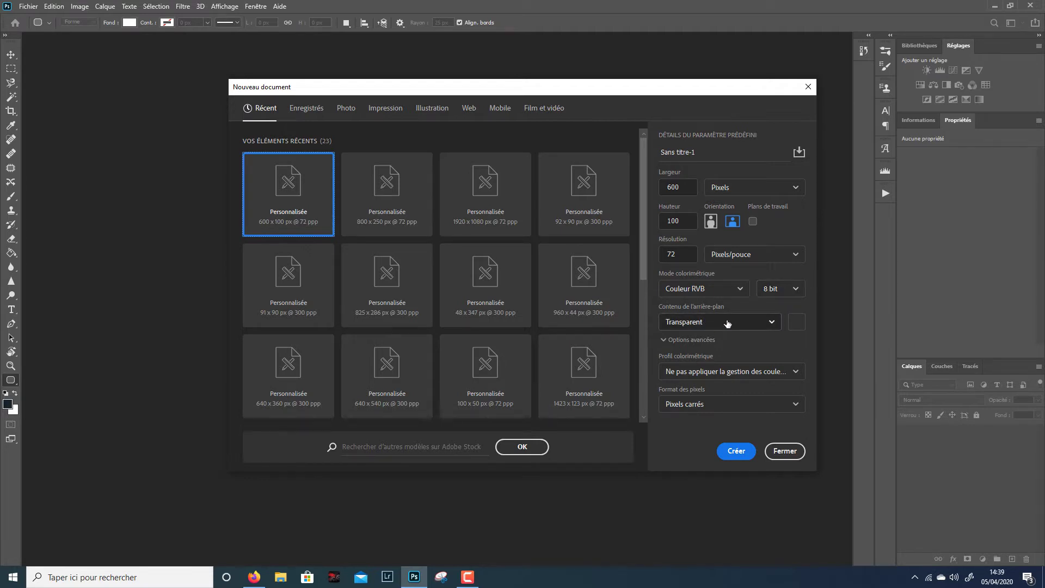
- Create a 600 × 100 px document with a transparent background and apply a 20-column guide layout without rows, clearing the existing guides
left_click(735, 450)
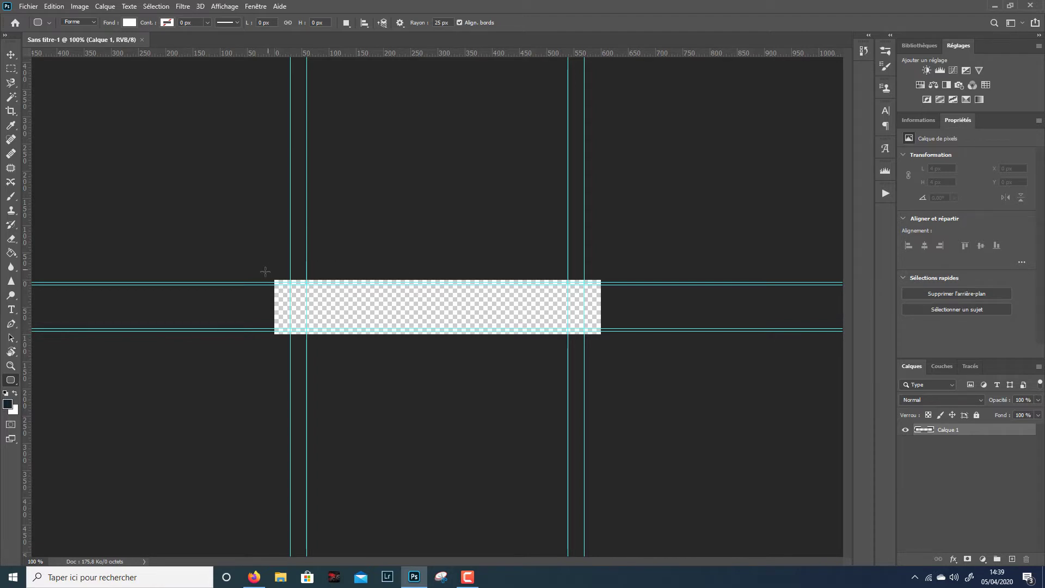
left_click(231, 8)
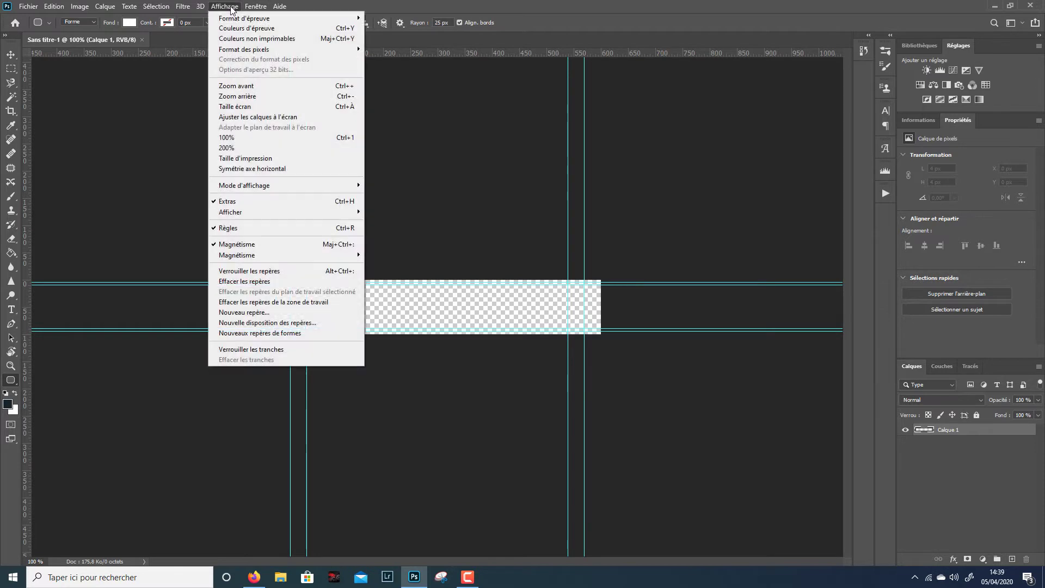
left_click(313, 324)
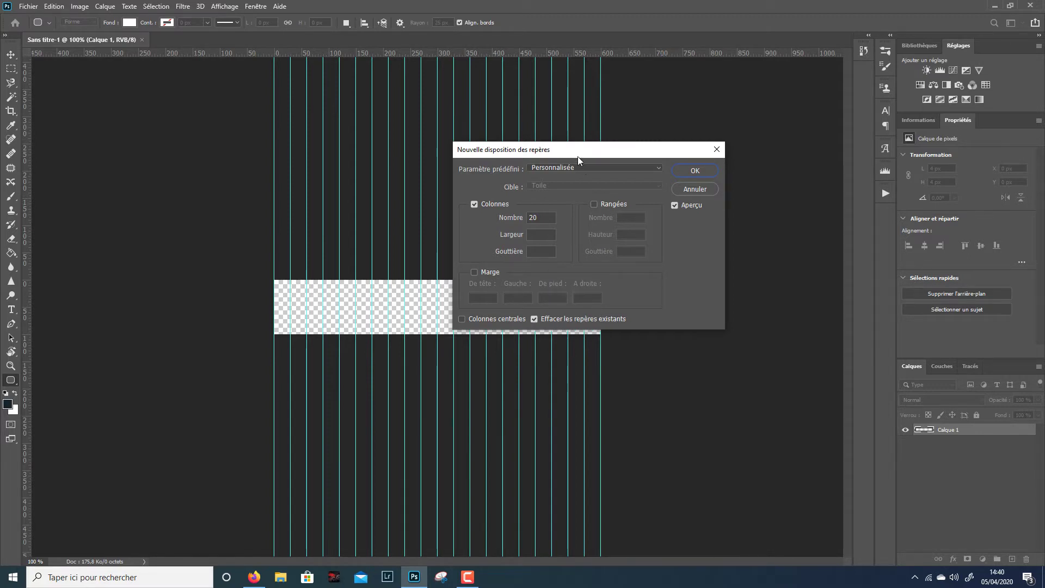
left_click_drag(578, 158, 461, 90)
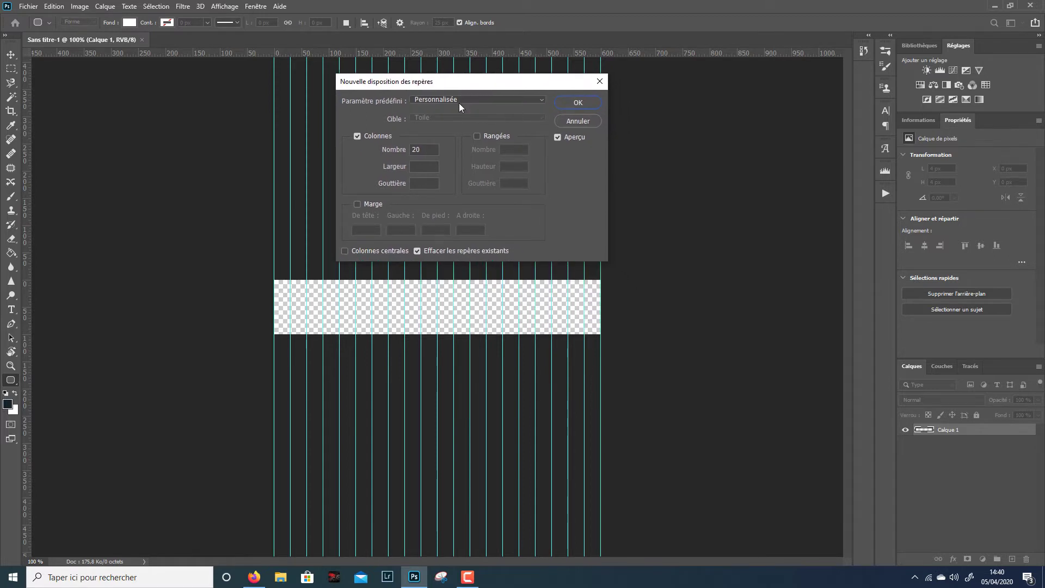
left_click(459, 100)
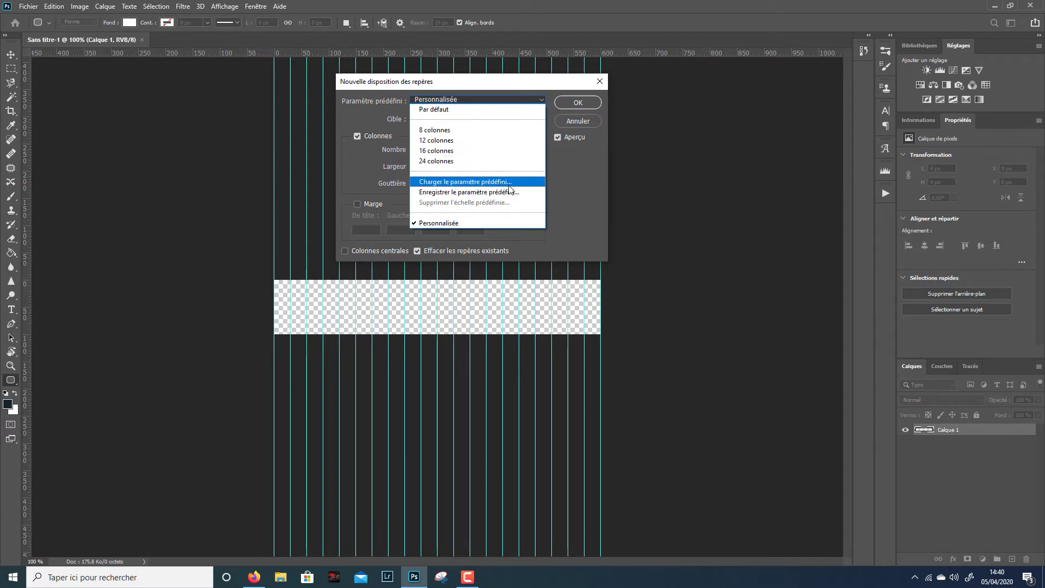
left_click(445, 224)
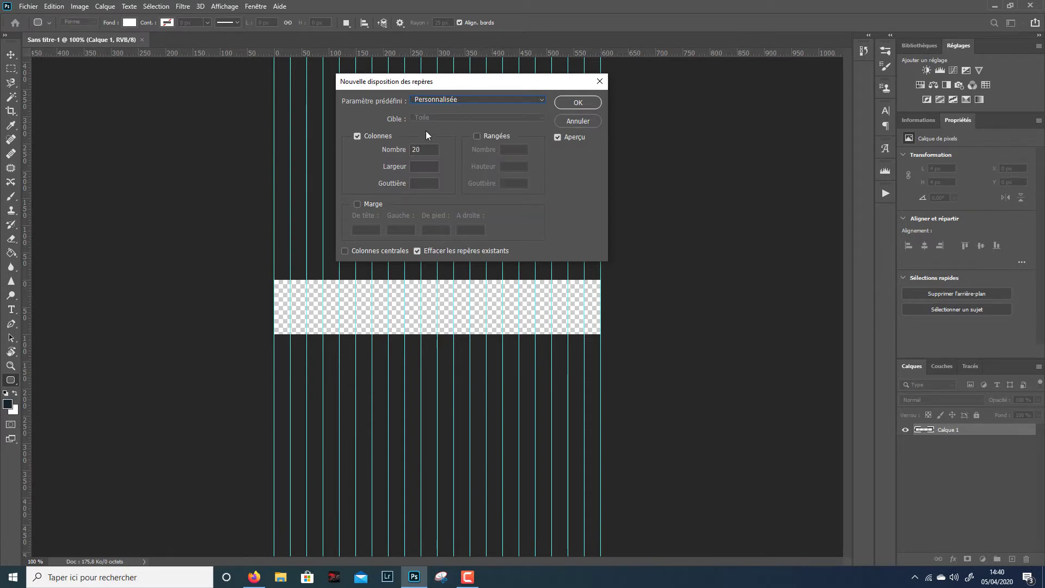
left_click(477, 136)
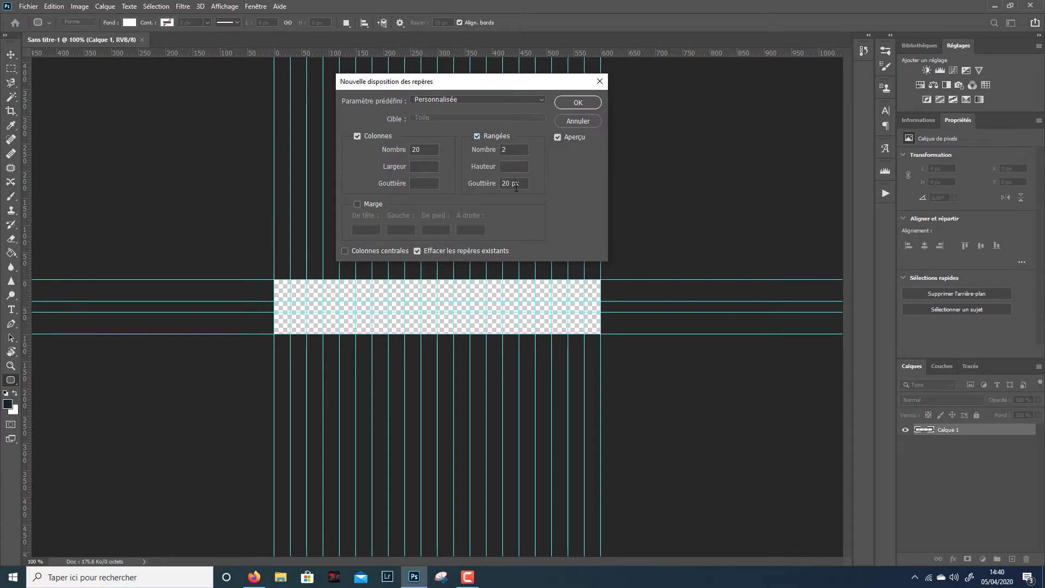
left_click(477, 136)
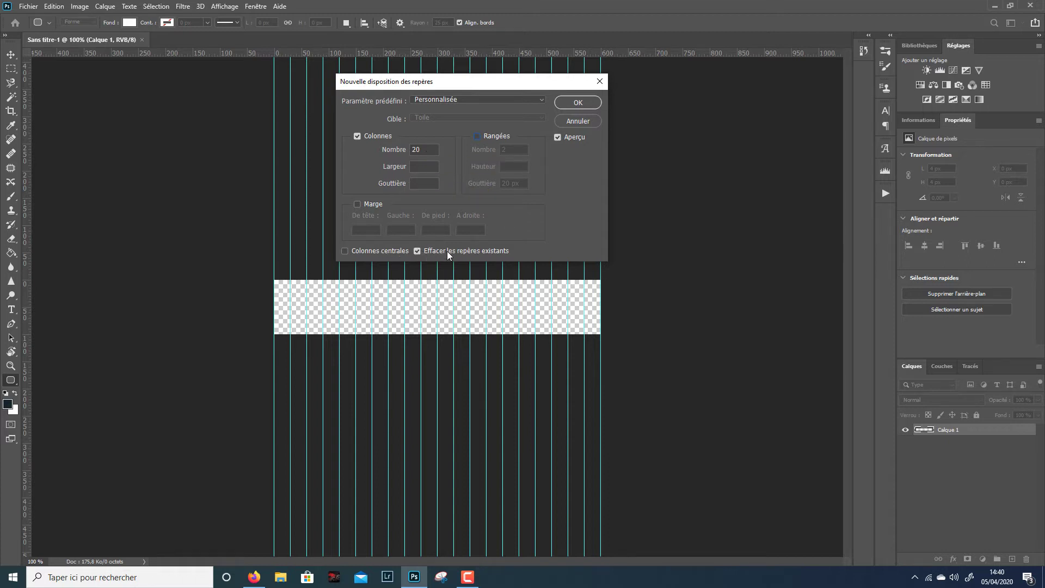
left_click(572, 104)
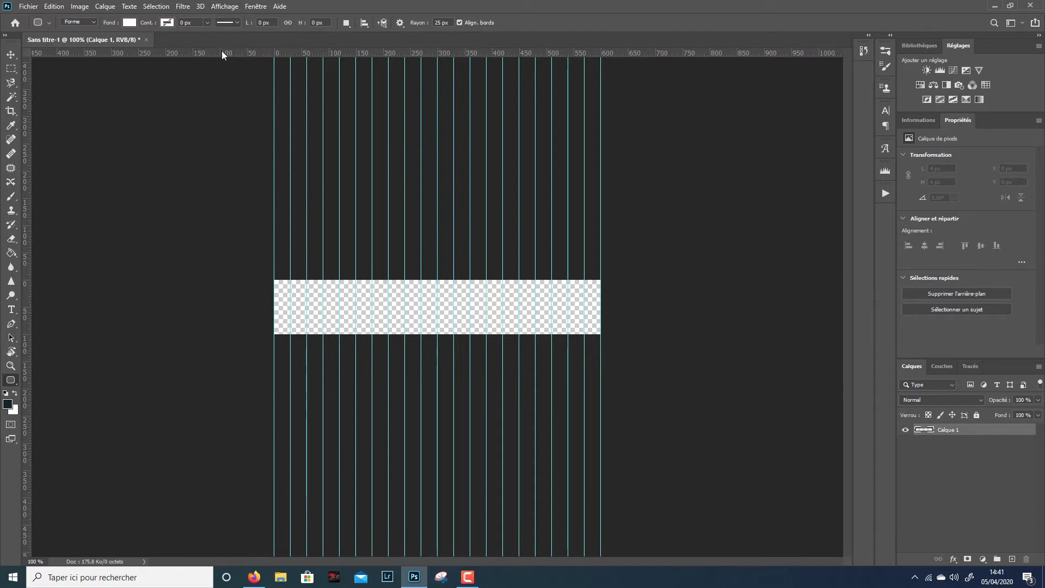
- Add horizontal guides along the top and bottom edges of the canvas
left_click_drag(222, 53, 246, 281)
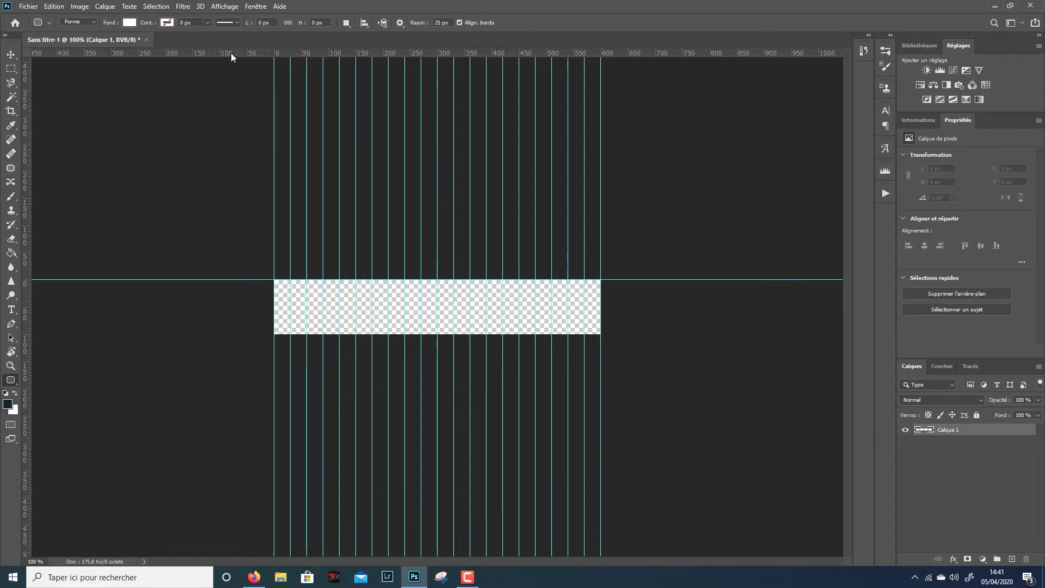
left_click_drag(231, 54, 243, 338)
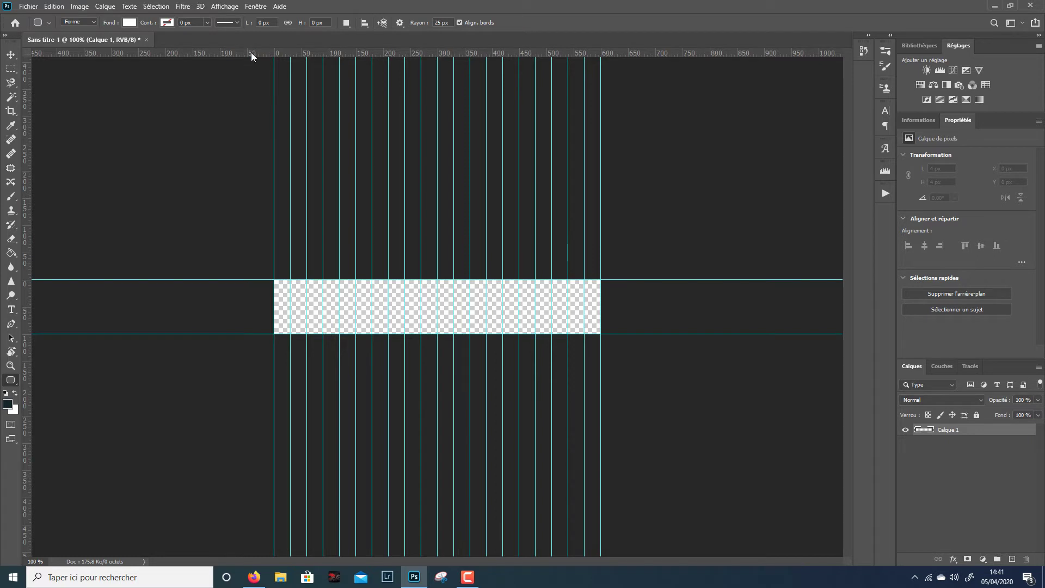
left_click(229, 9)
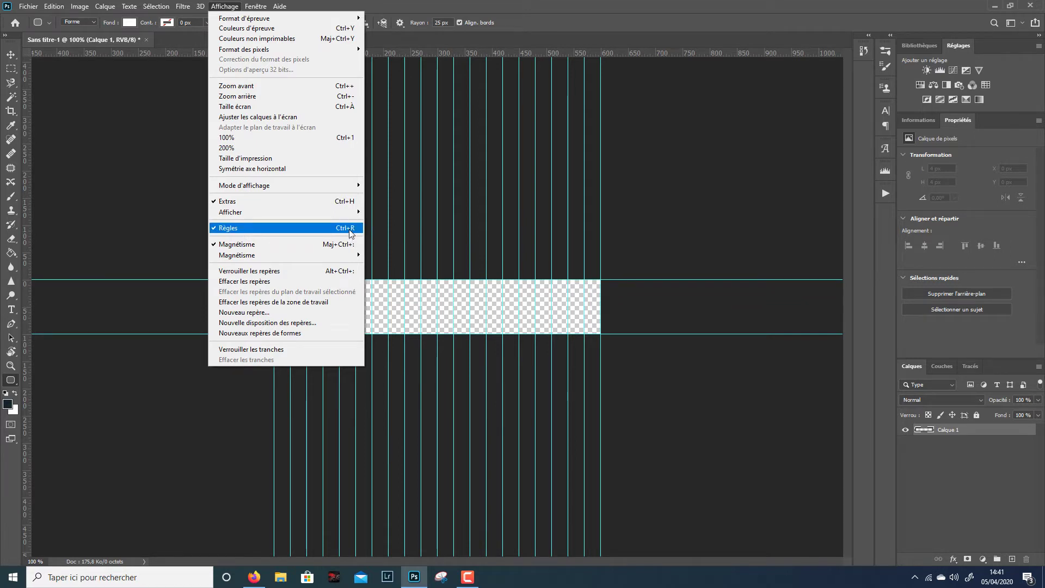
left_click(225, 6)
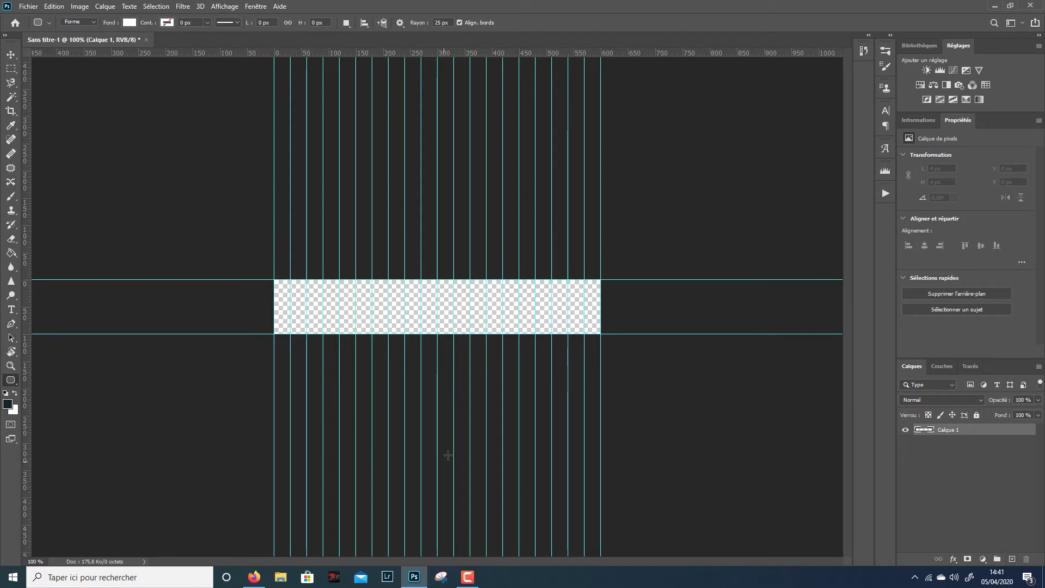
- Draw a 600 × 100 px rounded rectangle covering the whole canvas, with no fill and a 10 px black stroke
right_click(9, 383)
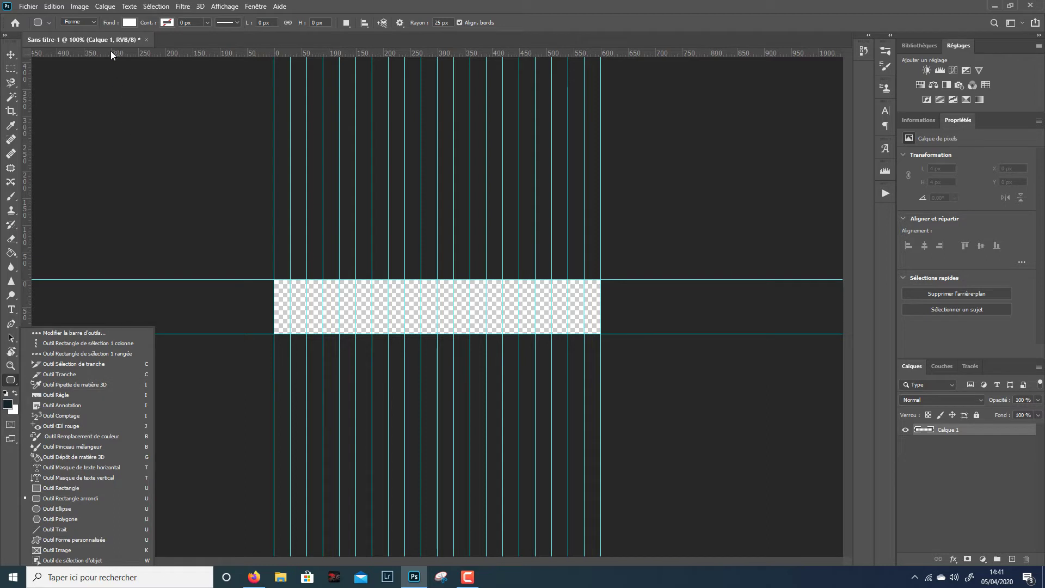
left_click(11, 384)
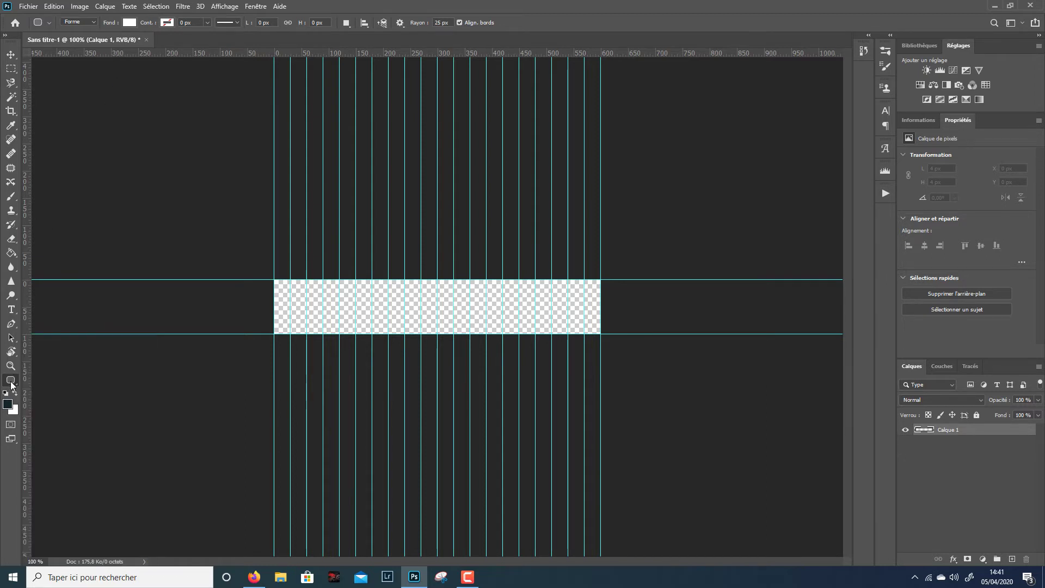
left_click(130, 23)
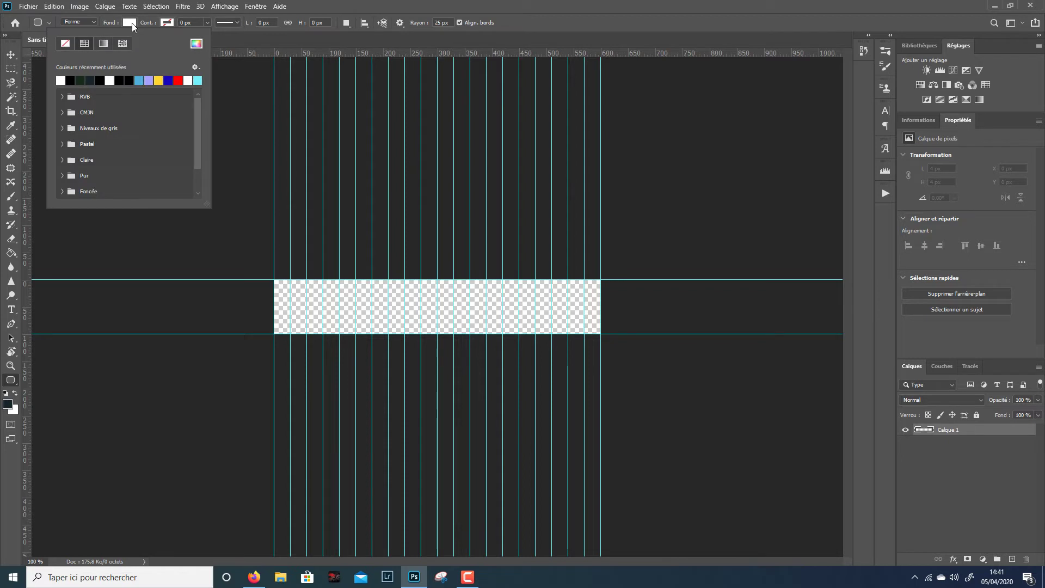
left_click(67, 44)
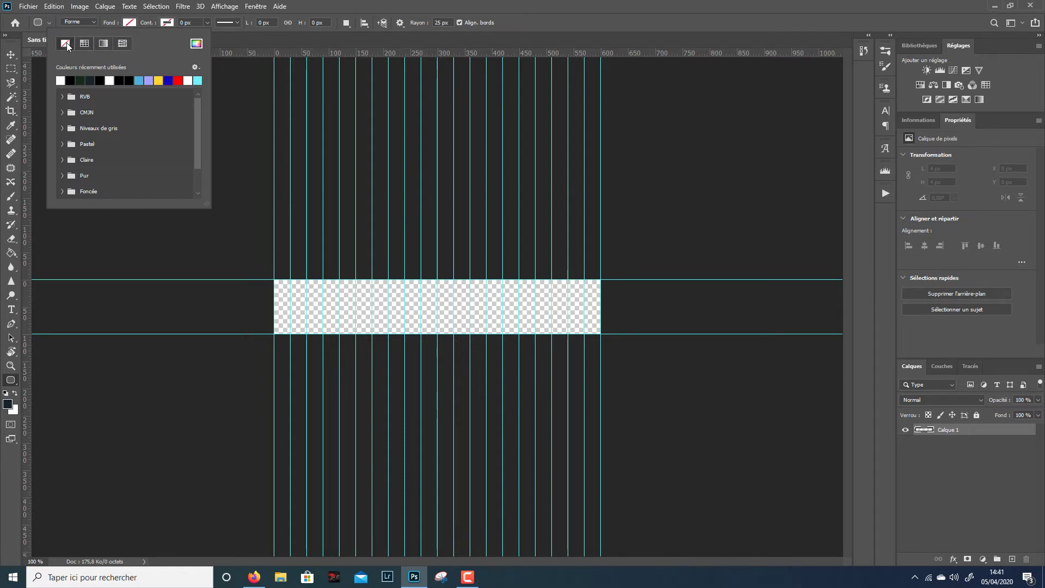
left_click(166, 23)
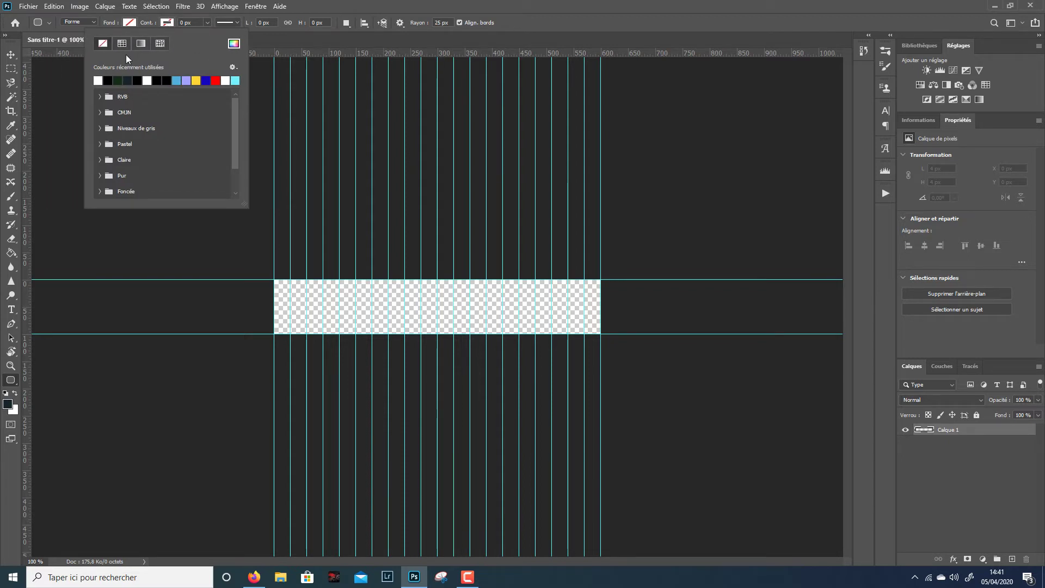
left_click(112, 80)
left_click(193, 22)
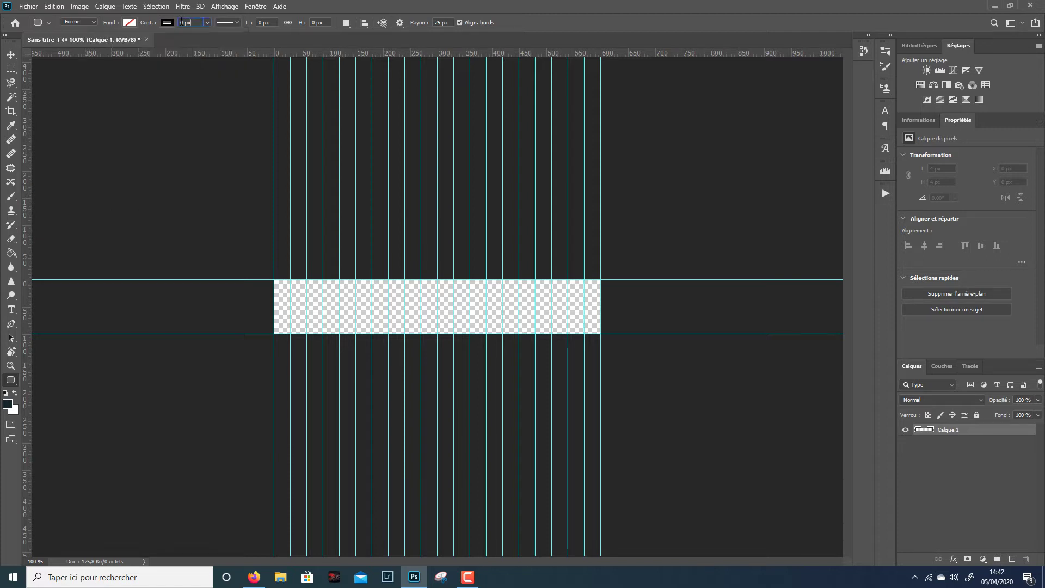
left_click(189, 22)
type("10")
key("Return")
mouse_move(273, 280)
left_mouse_down()
mouse_move(310, 302)
mouse_move(593, 326)
mouse_move(601, 337)
left_mouse_up()
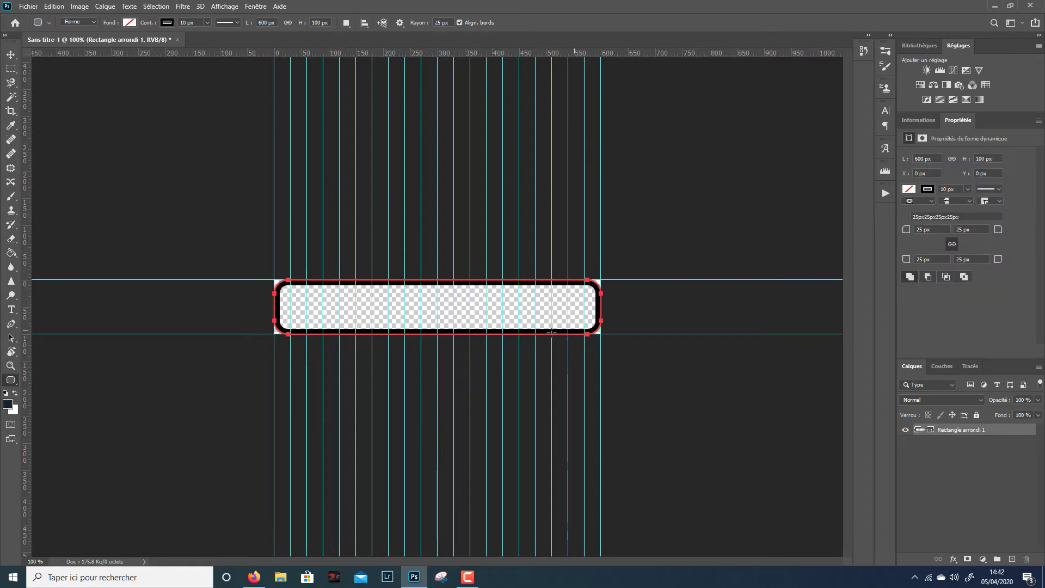
left_click(11, 54)
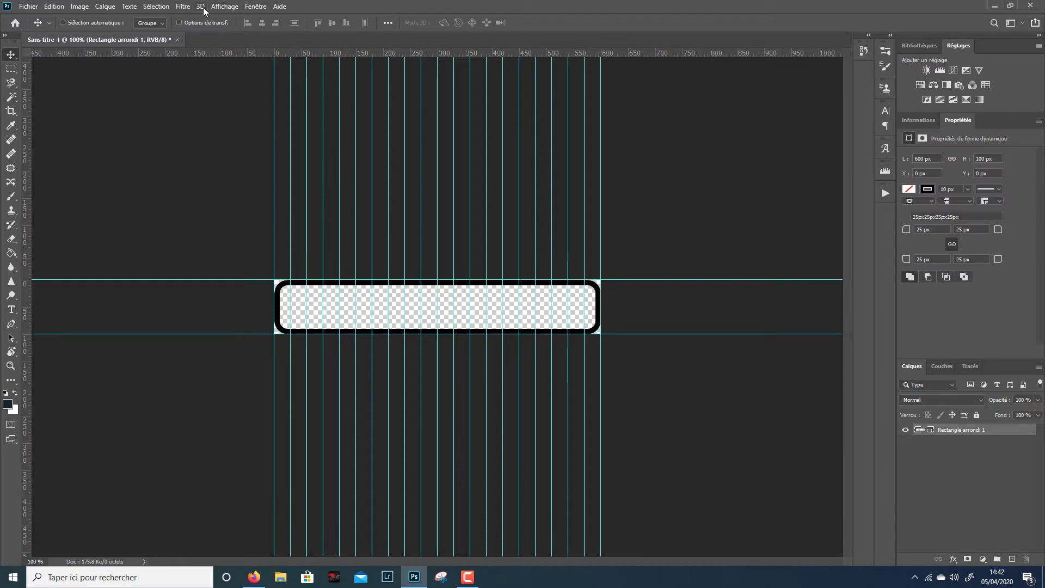
left_click(233, 11)
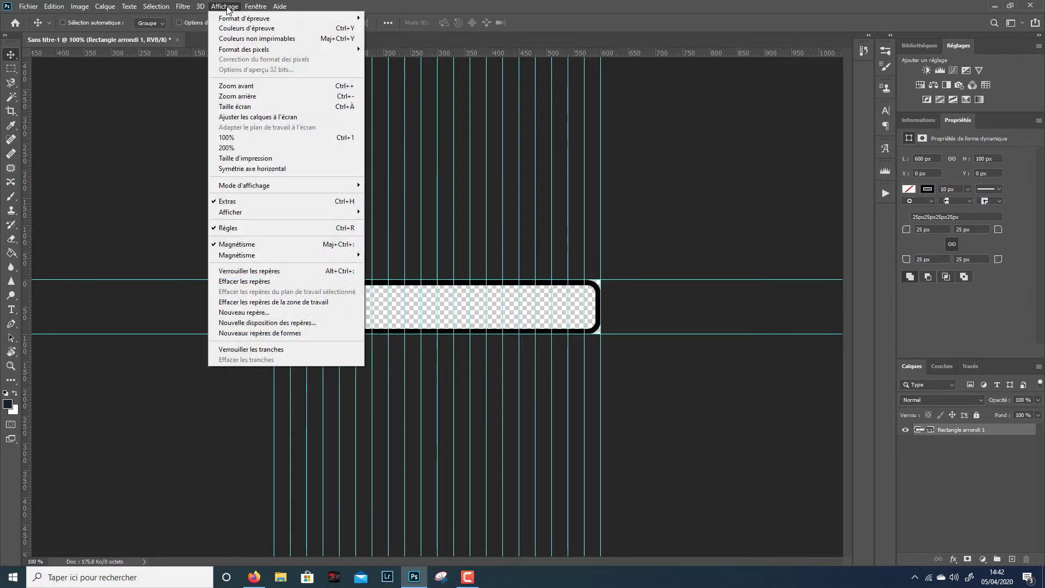
mouse_move(263, 256)
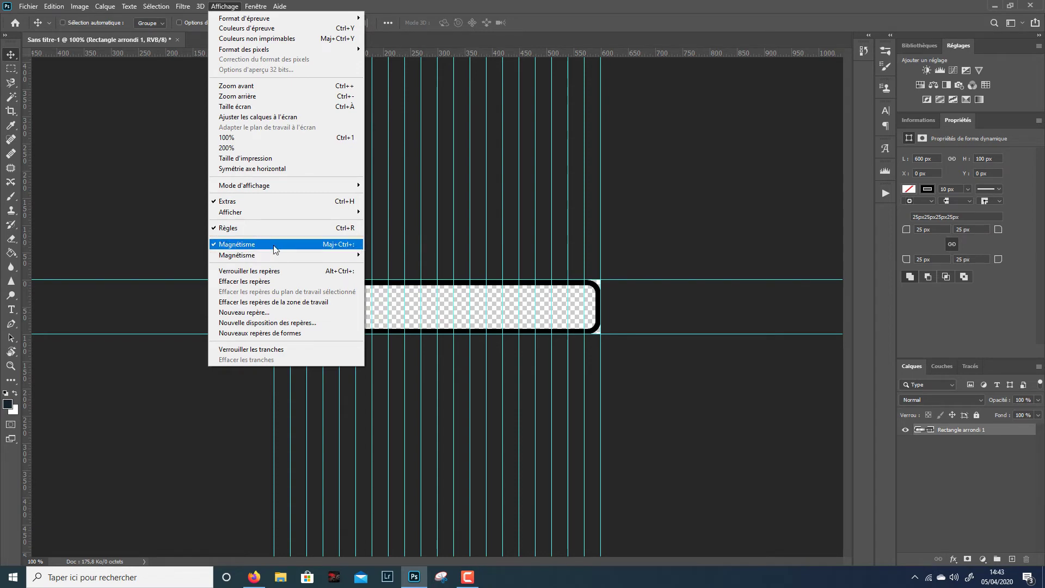
left_click(222, 8)
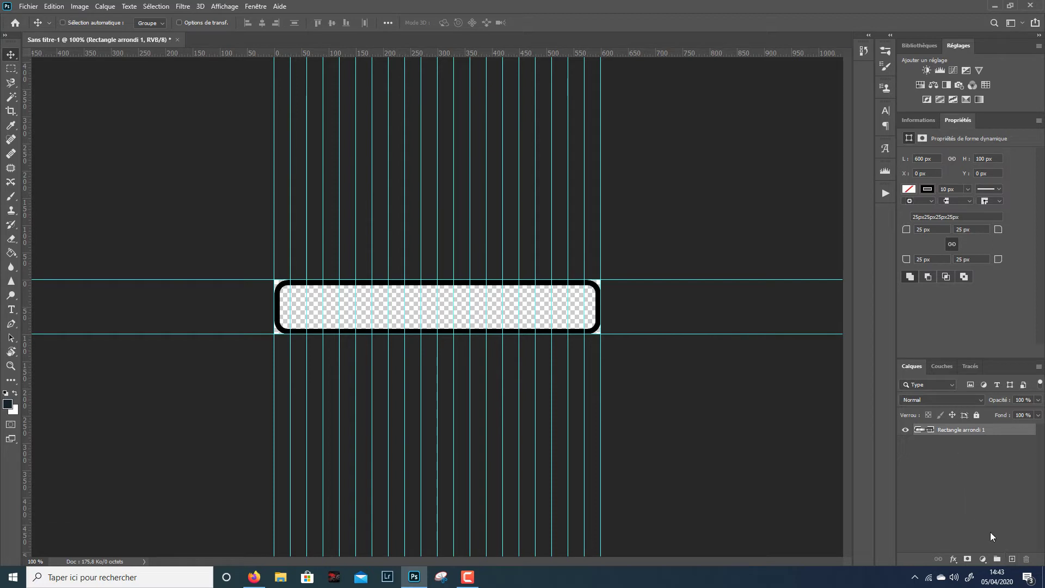
- Add a new empty layer and place it beneath the black outline's layer
left_click(1013, 559)
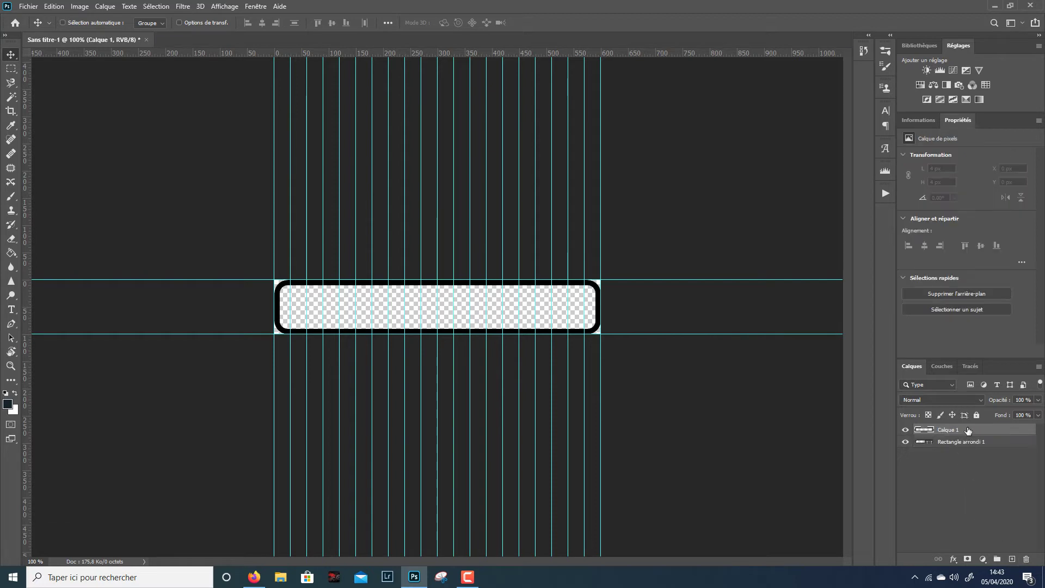
left_click_drag(968, 431, 974, 447)
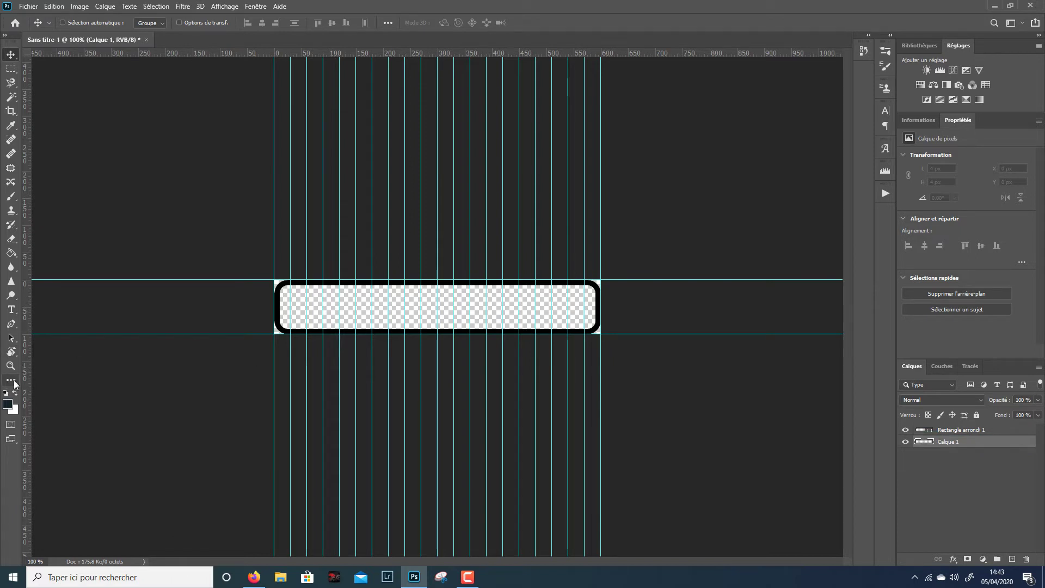
- Draw a 60 × 100 px rounded rectangle with white fill and no stroke over the first two guide columns, beneath the black outline
key("u")
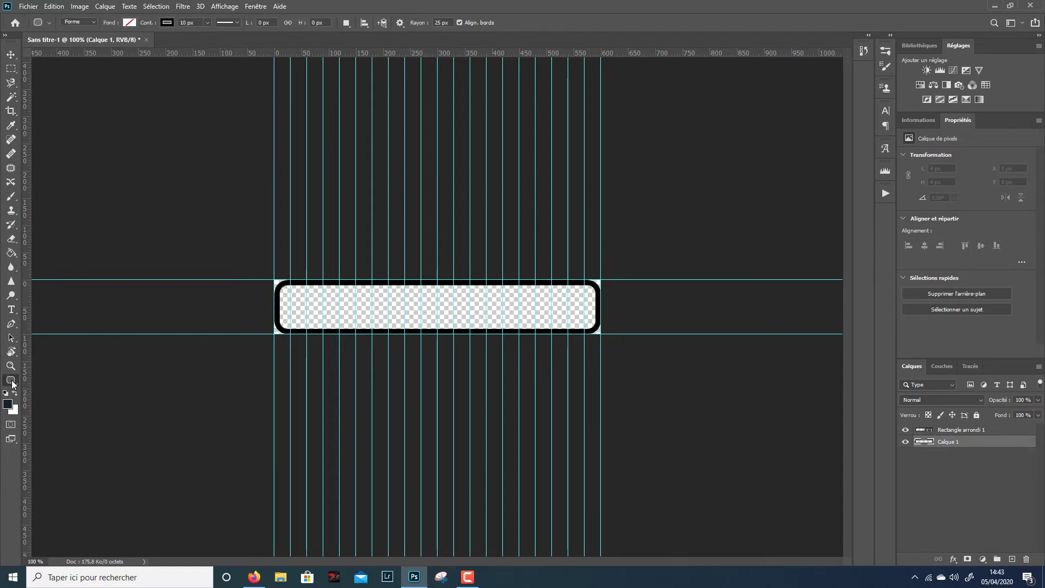
left_click(11, 381)
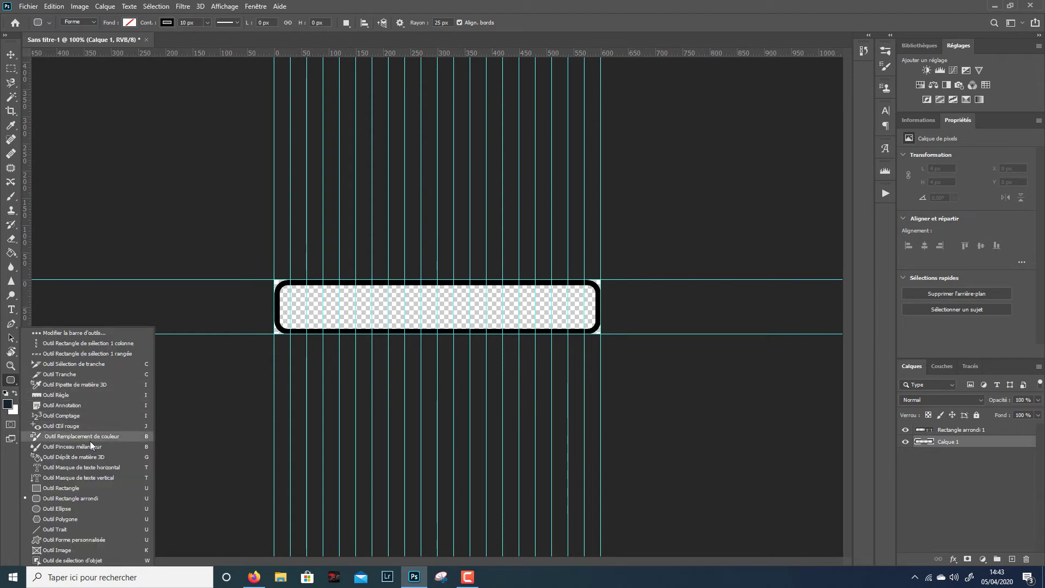
left_click(86, 495)
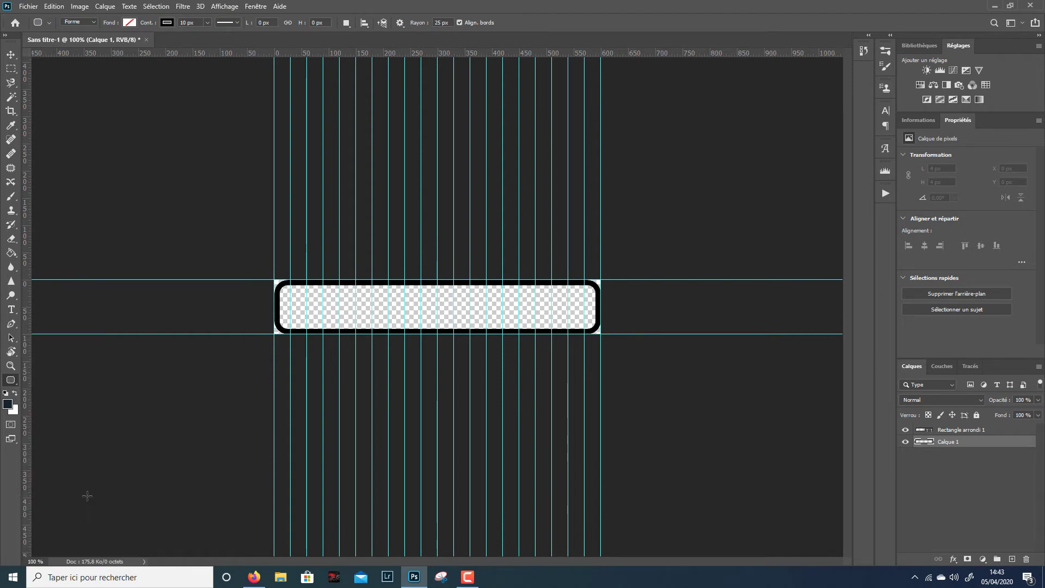
left_click(131, 22)
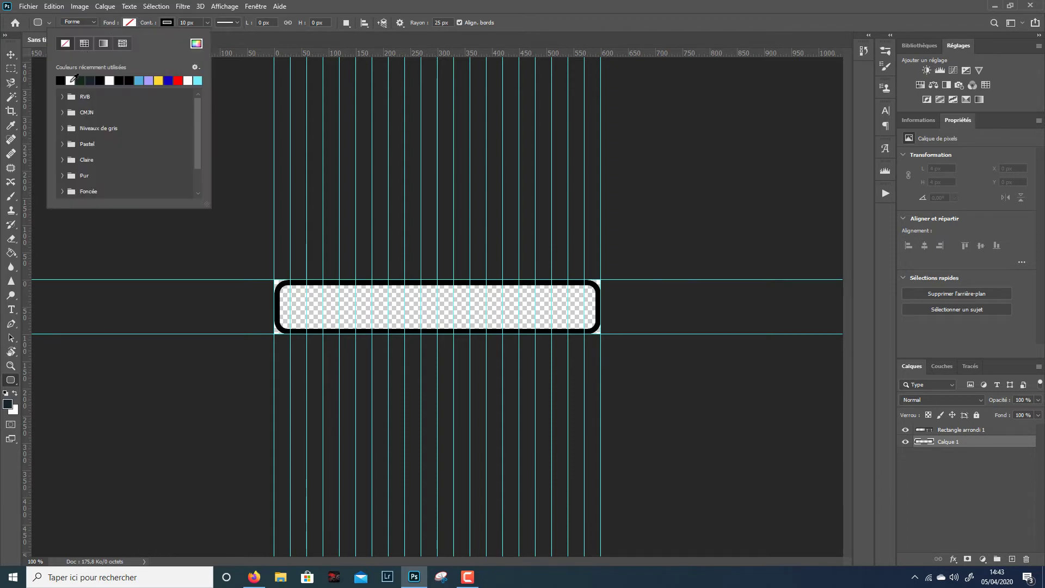
left_click(71, 81)
left_click(168, 23)
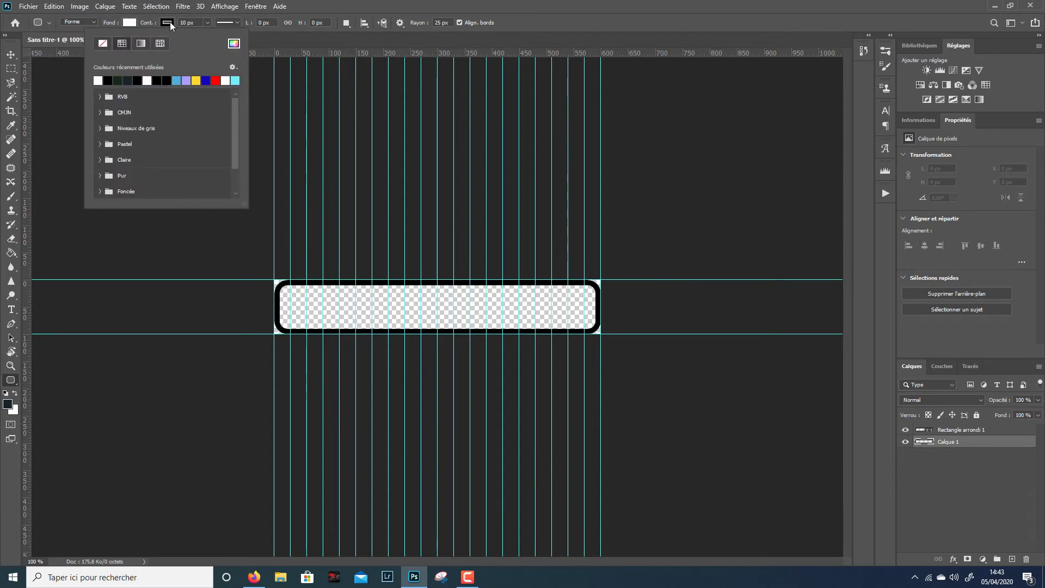
left_click(103, 44)
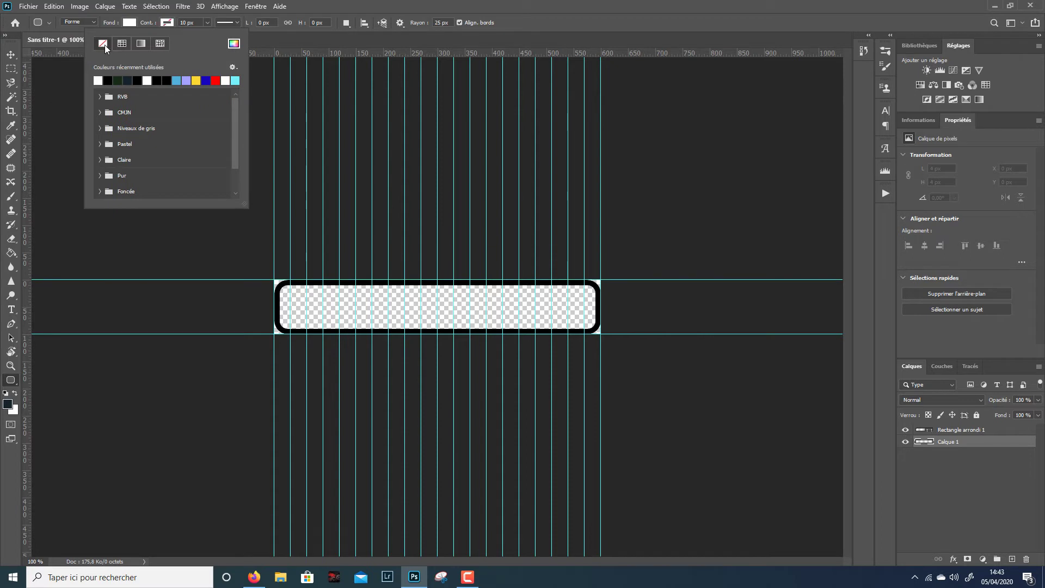
left_click(514, 17)
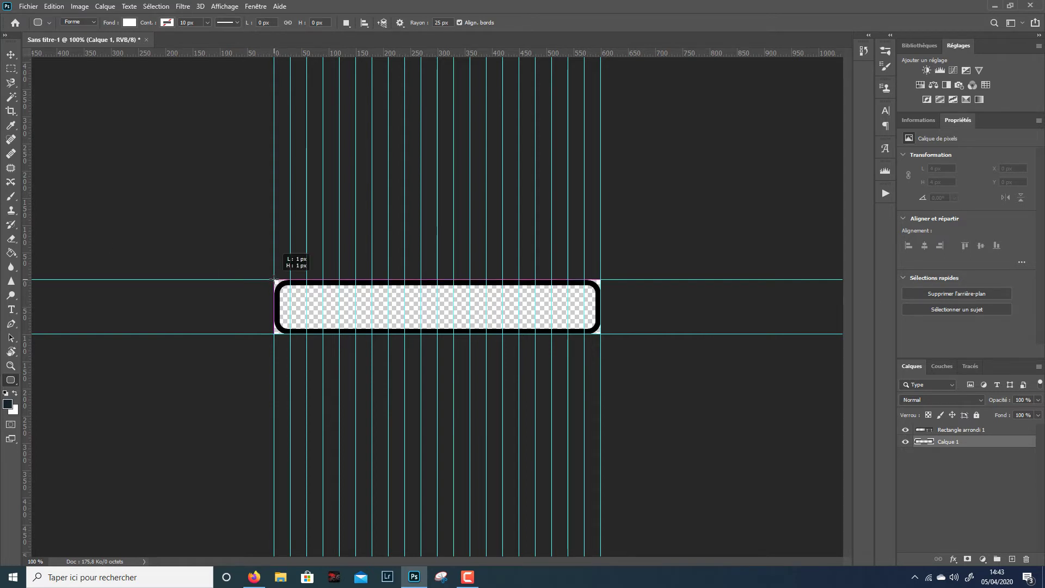
left_click_drag(274, 279, 307, 335)
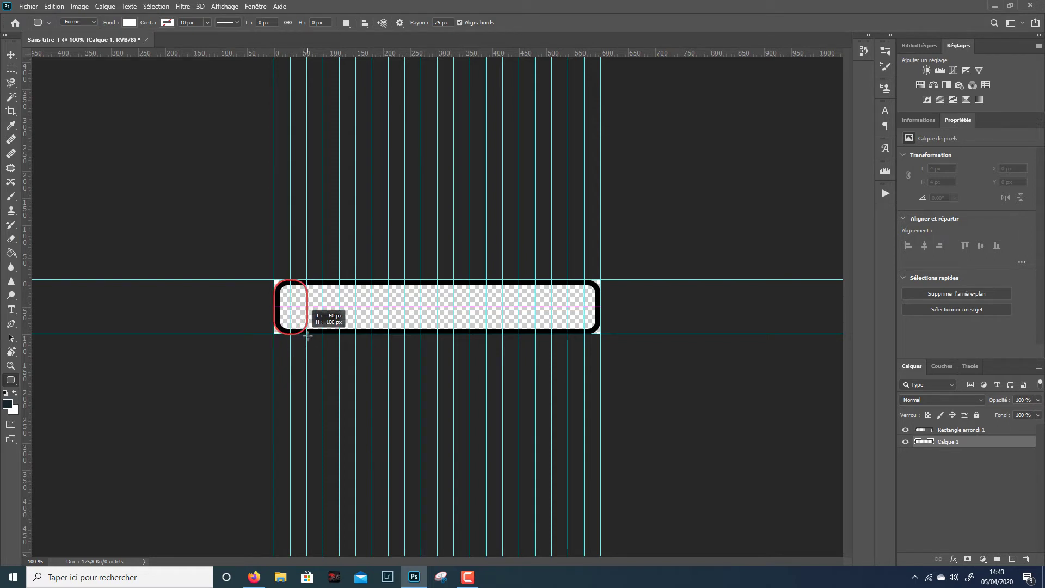
left_click_drag(307, 336, 307, 336)
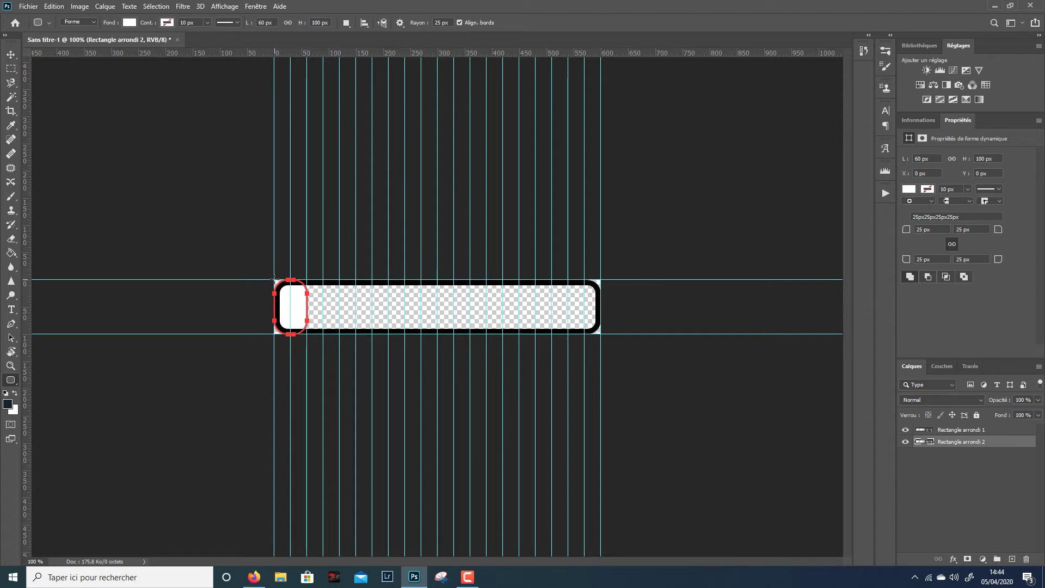
- Draw nine more 100 px high white rounded rectangles from the canvas's left edge, with widths from 120 to 600 px in 60 px increments
left_click_drag(274, 280, 340, 335)
left_click_drag(275, 280, 372, 335)
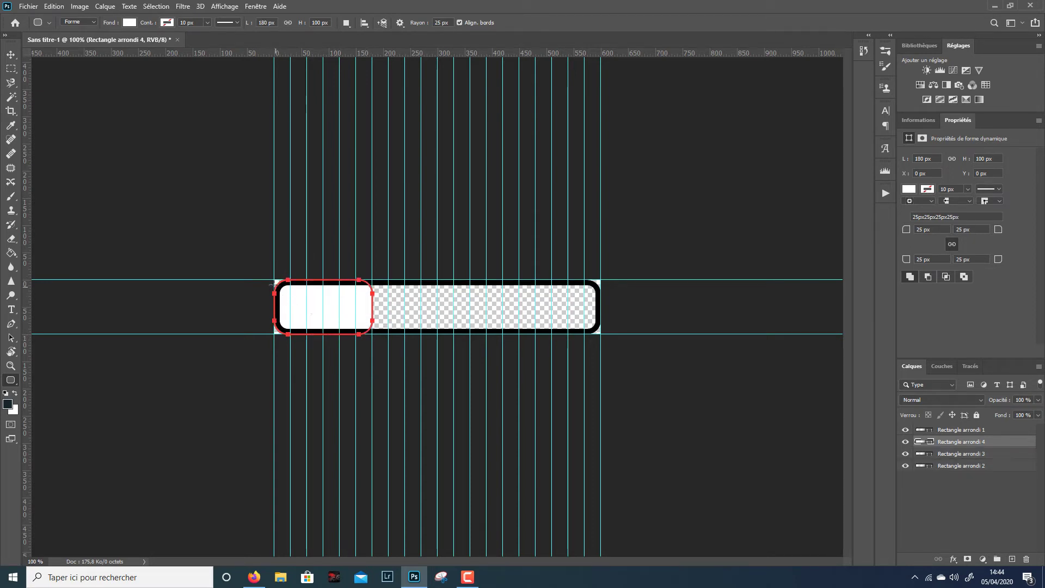
left_click_drag(274, 280, 403, 335)
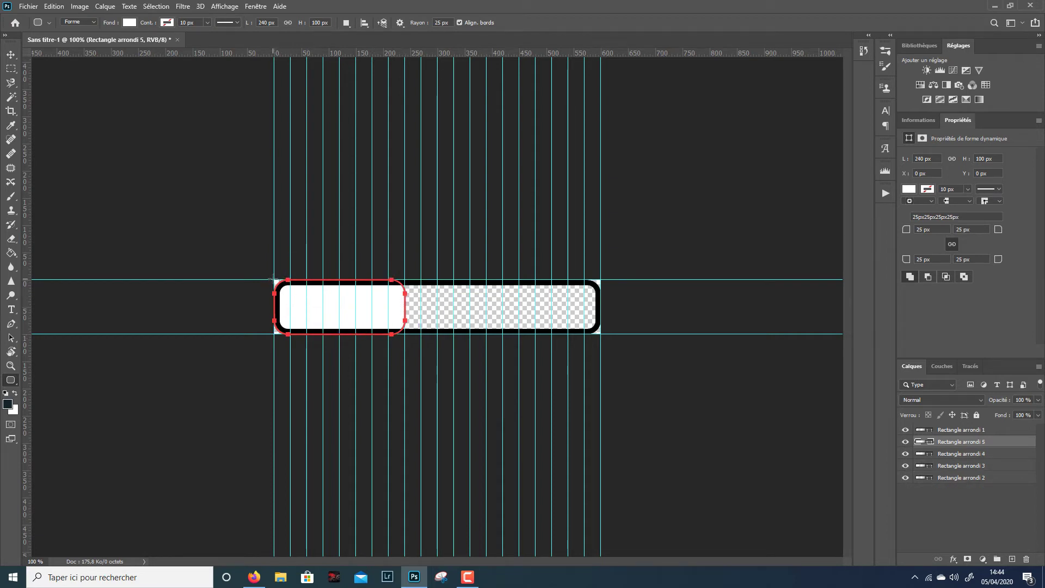
left_click_drag(275, 280, 437, 335)
left_click_drag(274, 280, 470, 336)
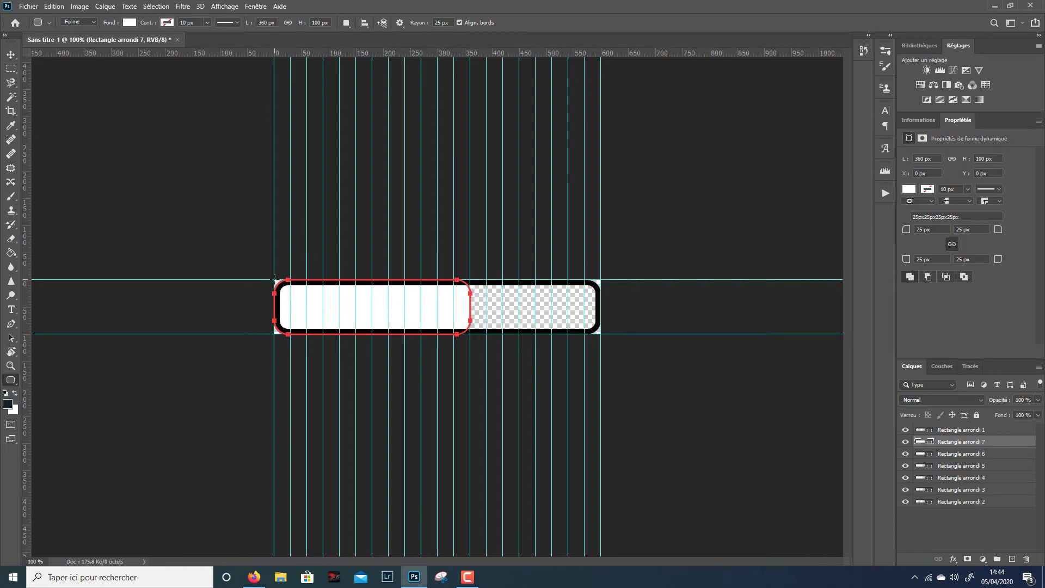
left_click_drag(274, 280, 501, 337)
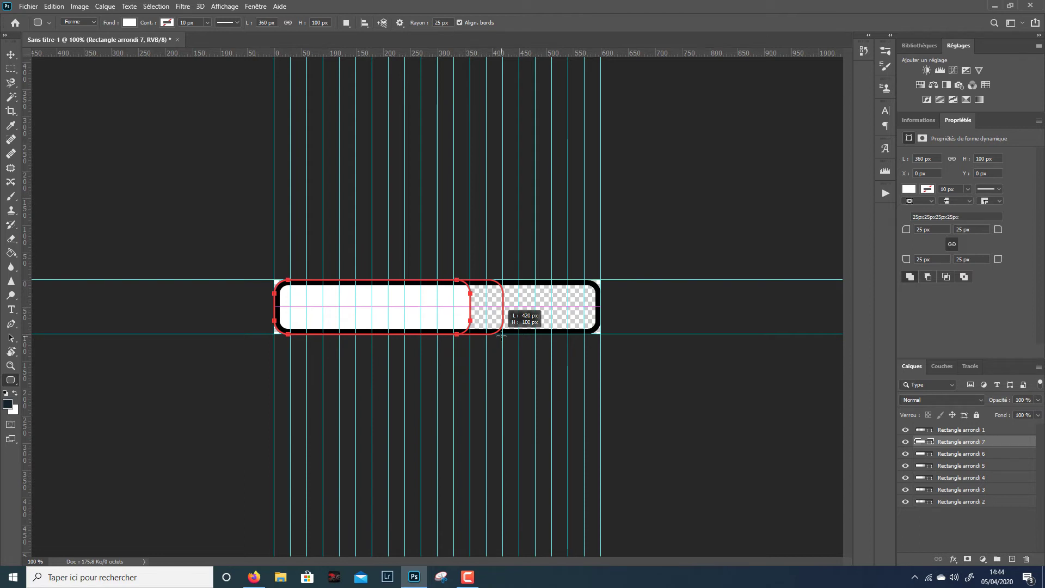
left_click_drag(502, 336, 502, 337)
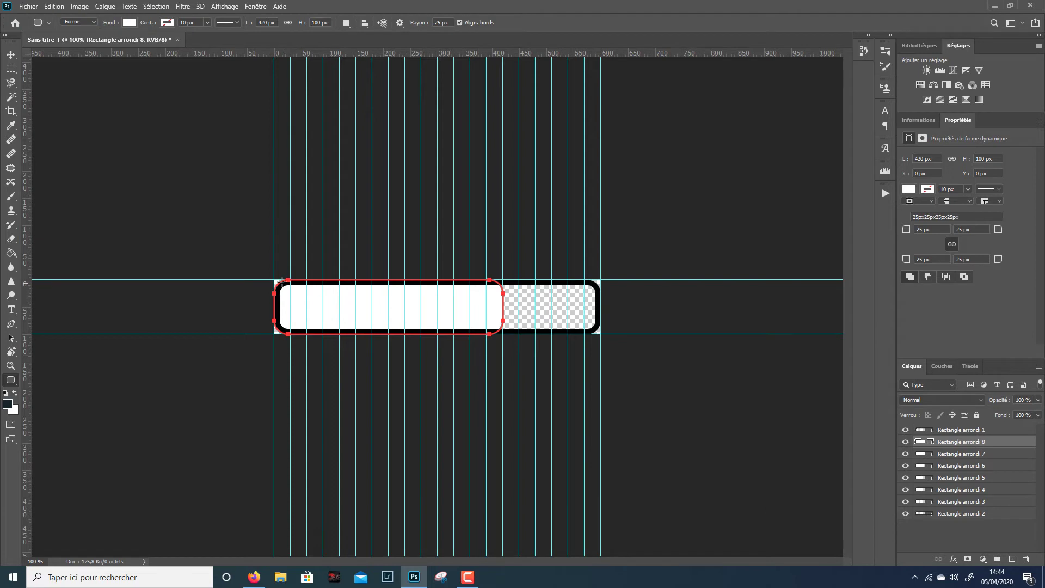
left_click_drag(274, 279, 536, 333)
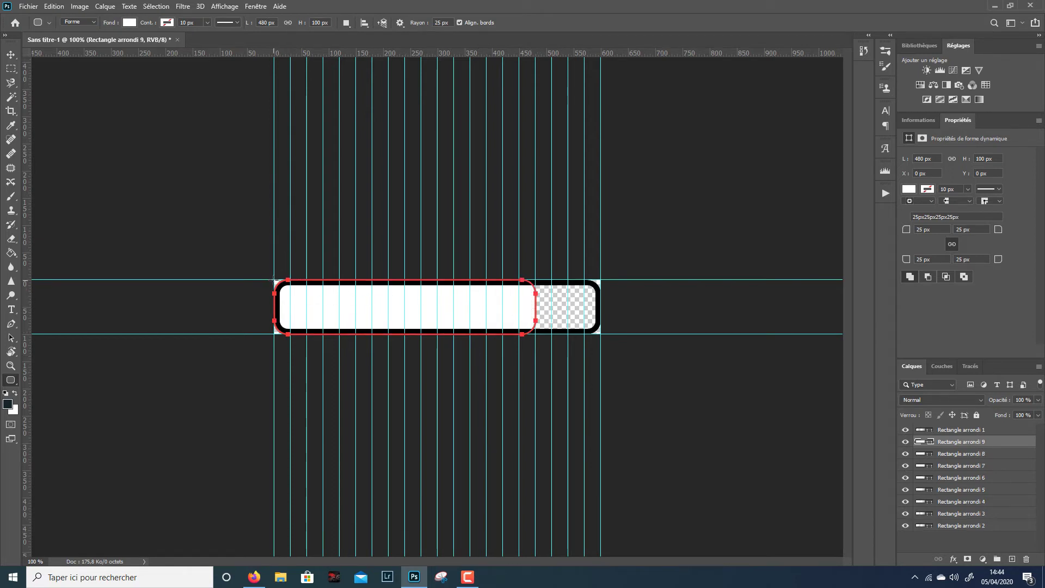
left_click_drag(274, 280, 568, 333)
left_click_drag(274, 280, 603, 337)
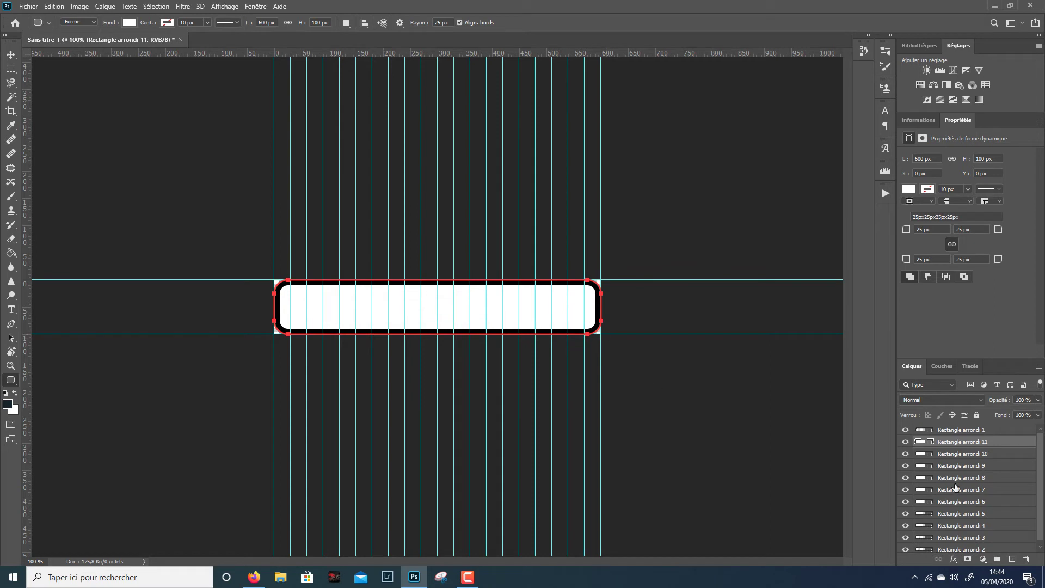
scroll(958, 487, "down", 1)
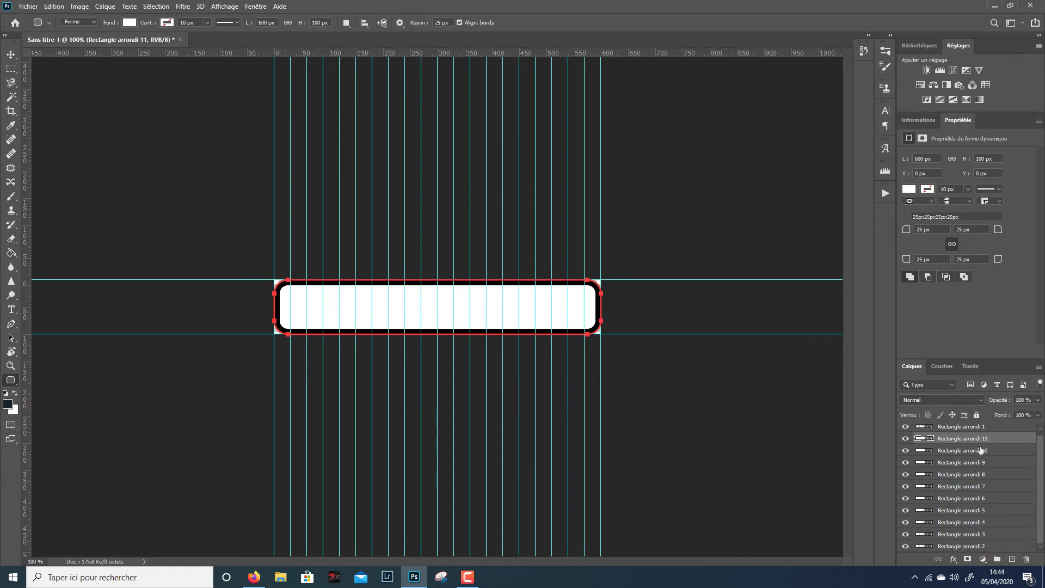
scroll(985, 443, "up", 1)
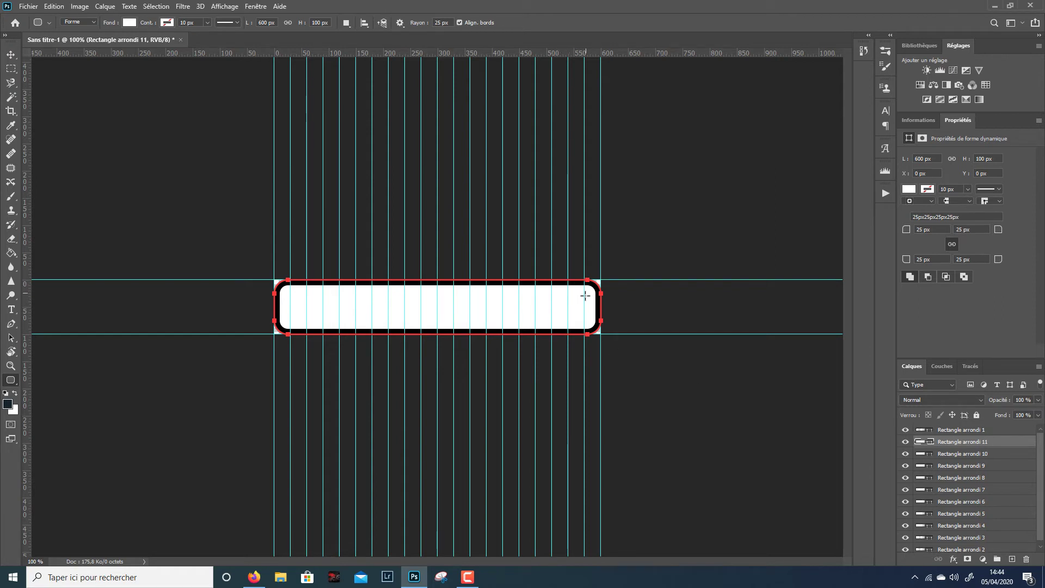
scroll(949, 520, "down", 1)
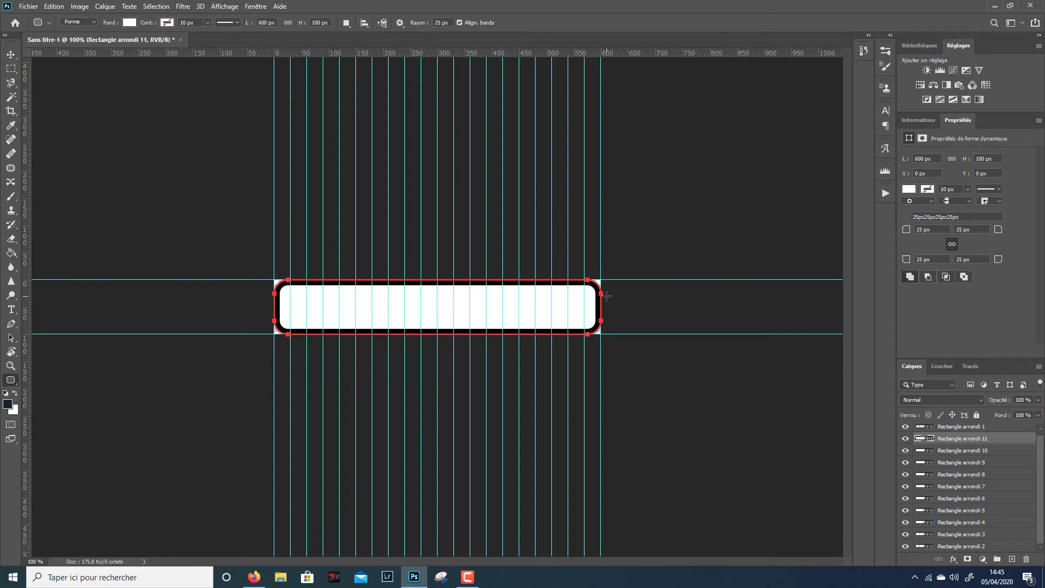
- Show the Timeline (Montage) and create a frame animation from the document
left_click(11, 54)
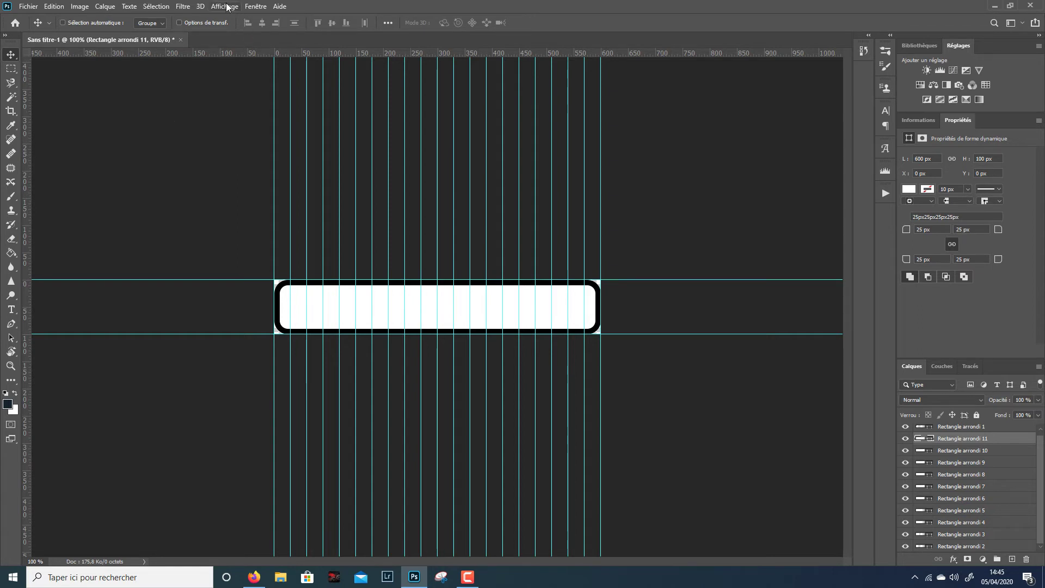
left_click(253, 7)
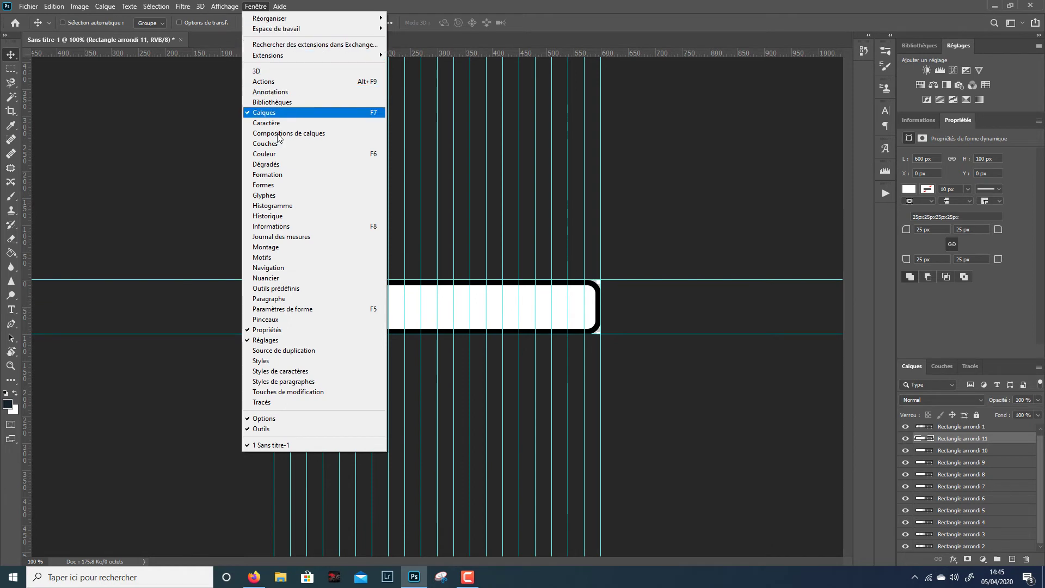
left_click(284, 247)
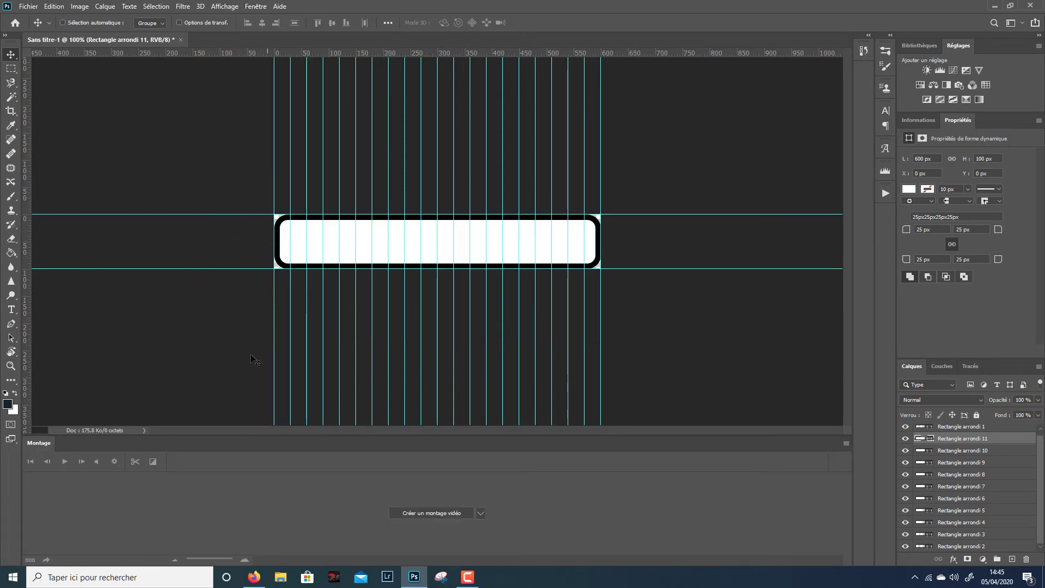
left_click(481, 513)
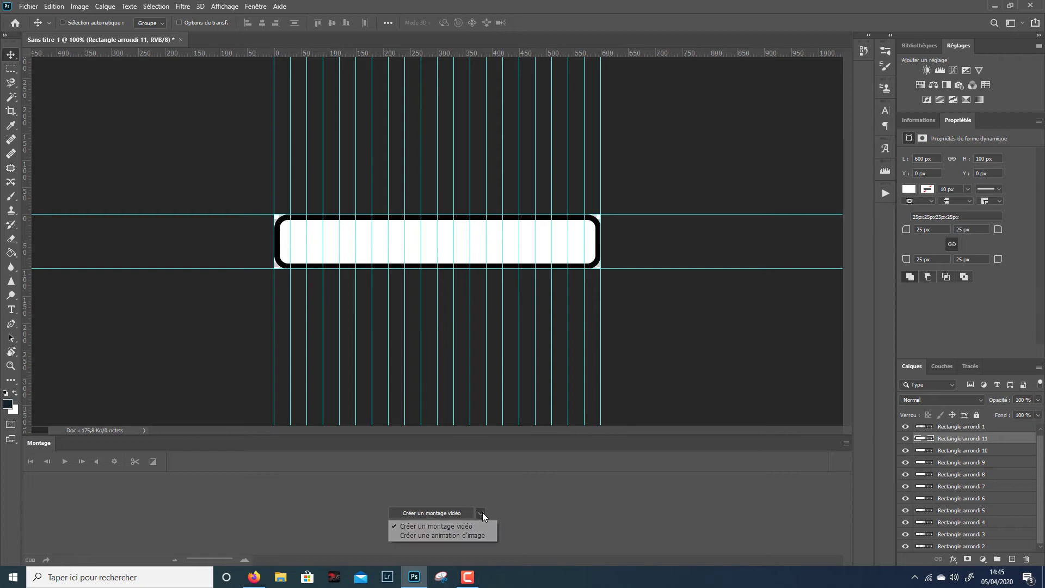
left_click(464, 535)
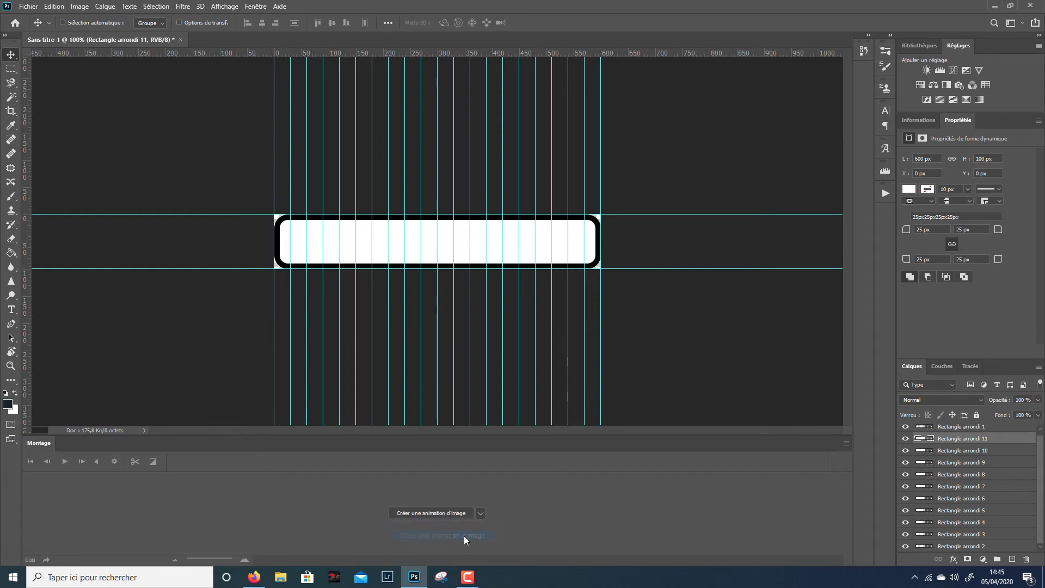
left_click(442, 513)
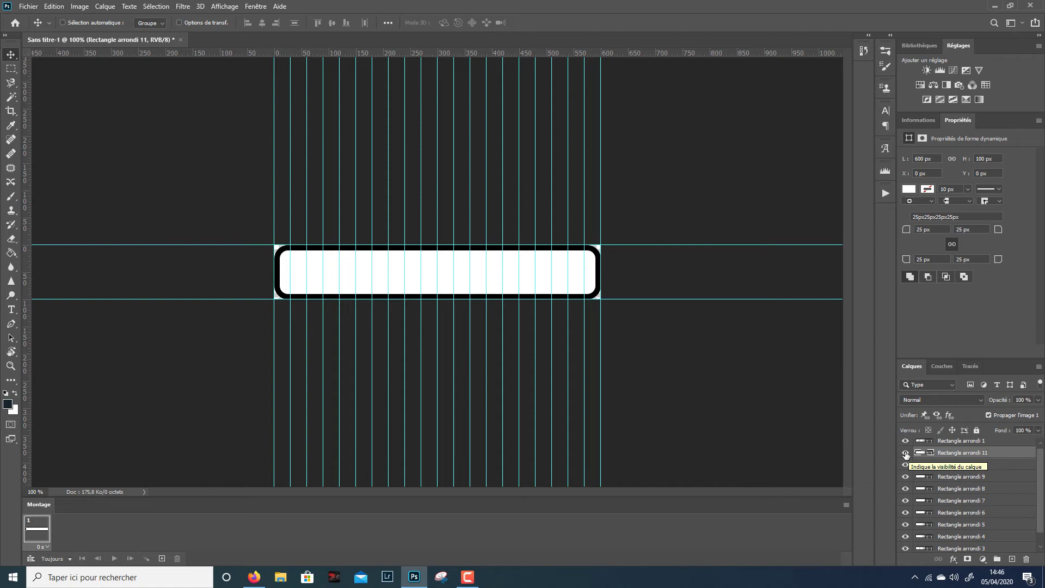
- Hide all the white bars in frame 1 and add a second frame that shows the 60 px bar, Rectangle arrondi 2
left_click_drag(906, 454, 908, 550)
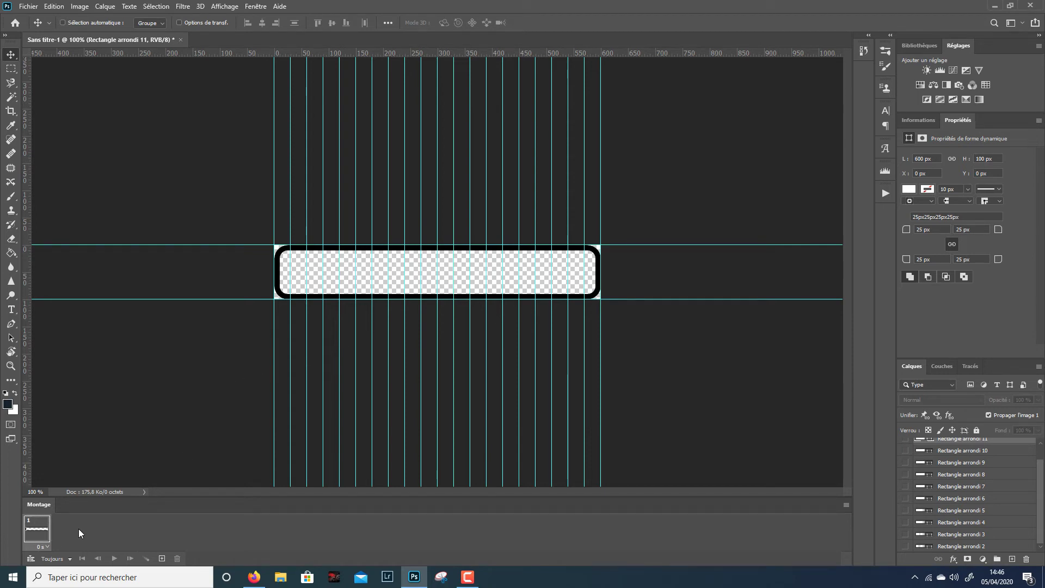
left_click(162, 559)
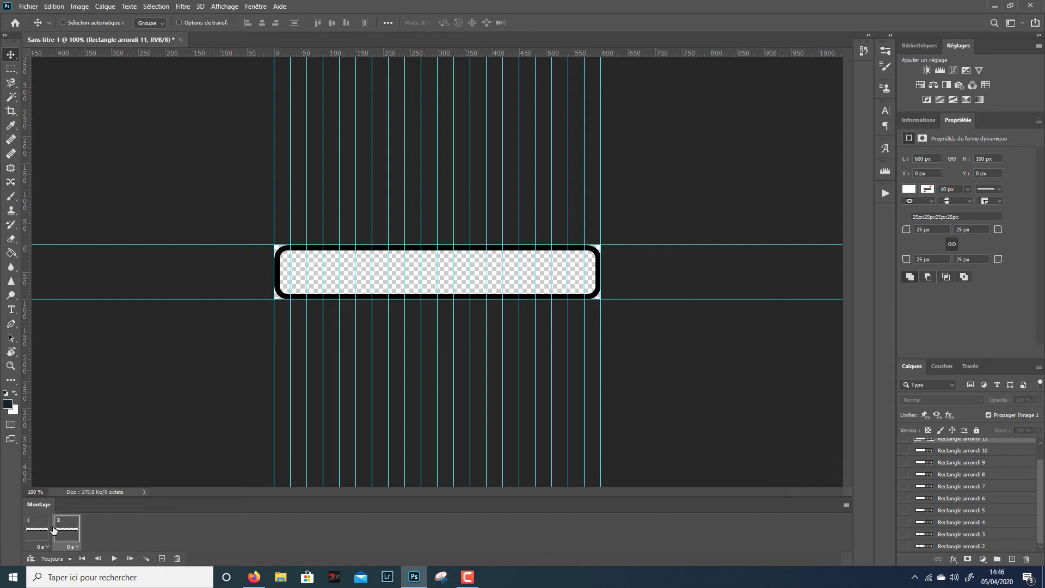
left_click(906, 547)
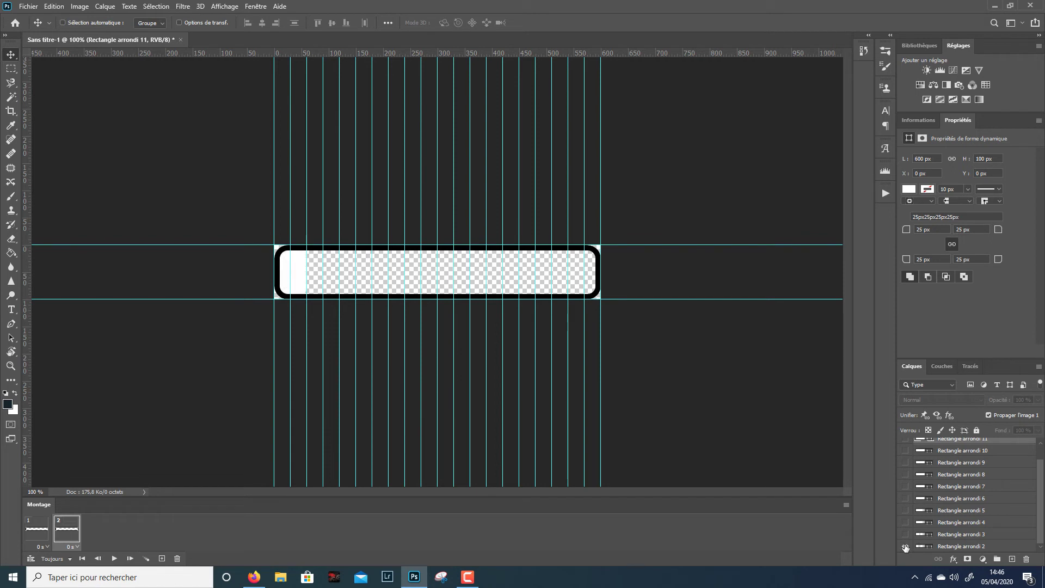
- Add animation frames 3 to 6, revealing one more white bar in each, from Rectangle arrondi 3 through Rectangle arrondi 6
left_click(162, 558)
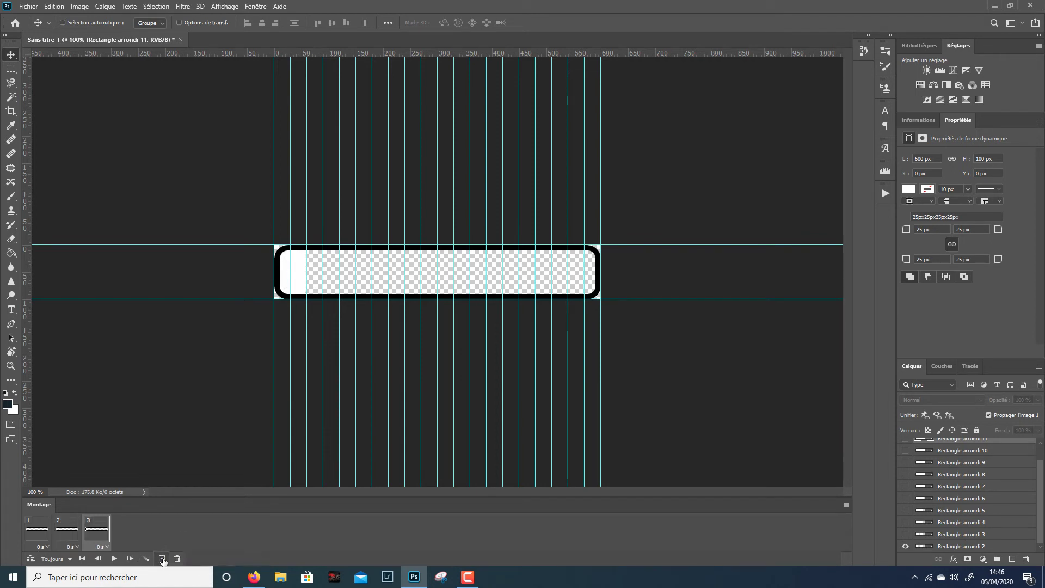
left_click(905, 535)
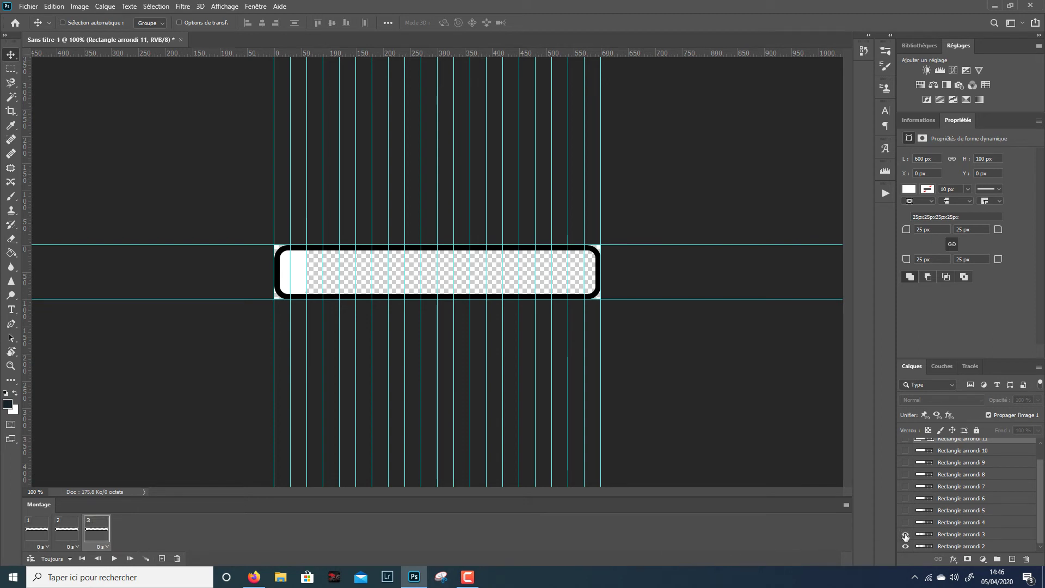
left_click(162, 559)
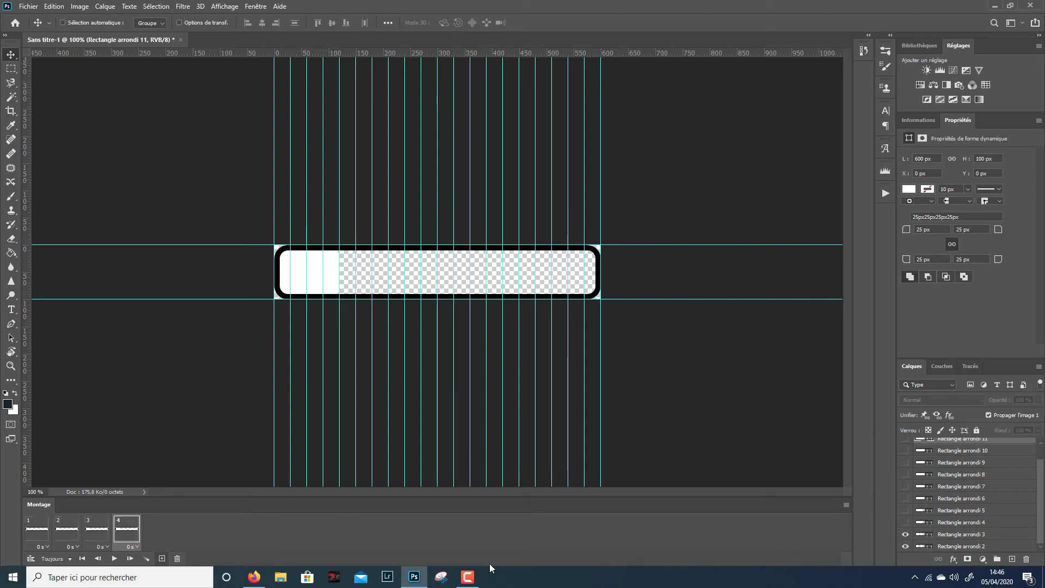
left_click(906, 522)
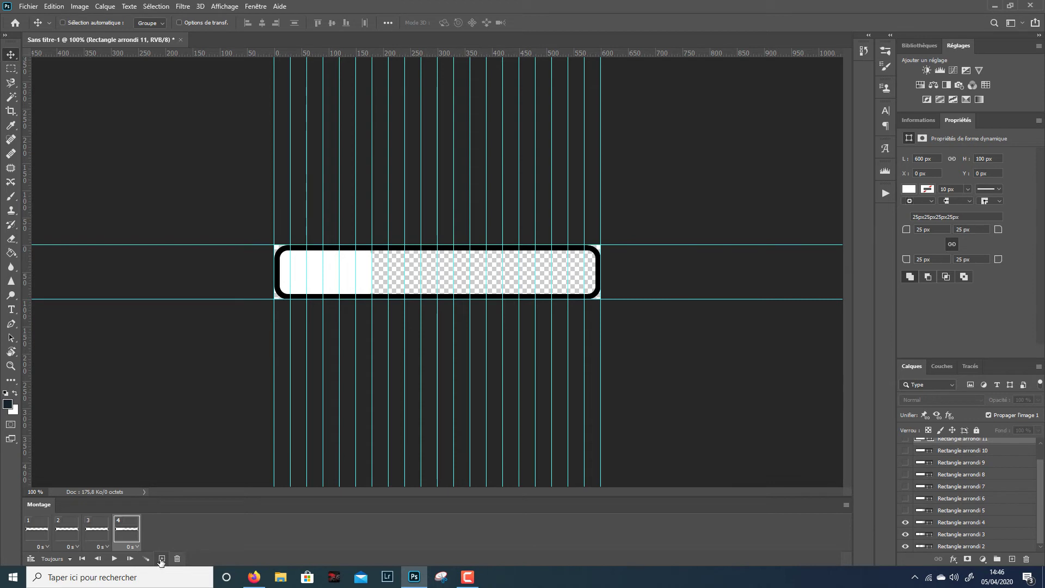
left_click(162, 558)
left_click(906, 510)
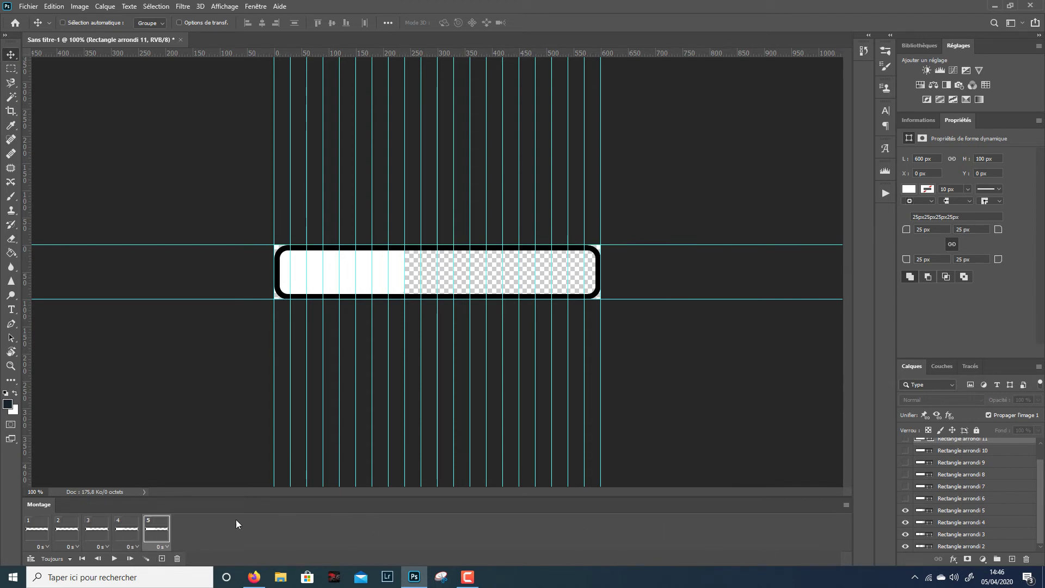
left_click(161, 558)
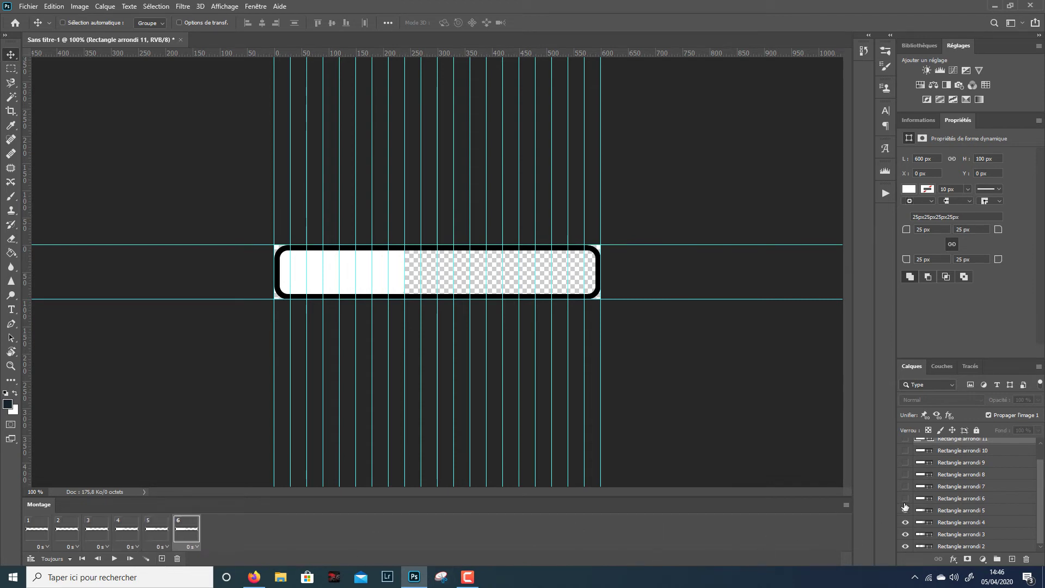
left_click(905, 499)
- Add animation frames 7 to 11, revealing one more white bar in each, from Rectangle arrondi 7 through the full-width Rectangle arrondi 11
left_click(161, 558)
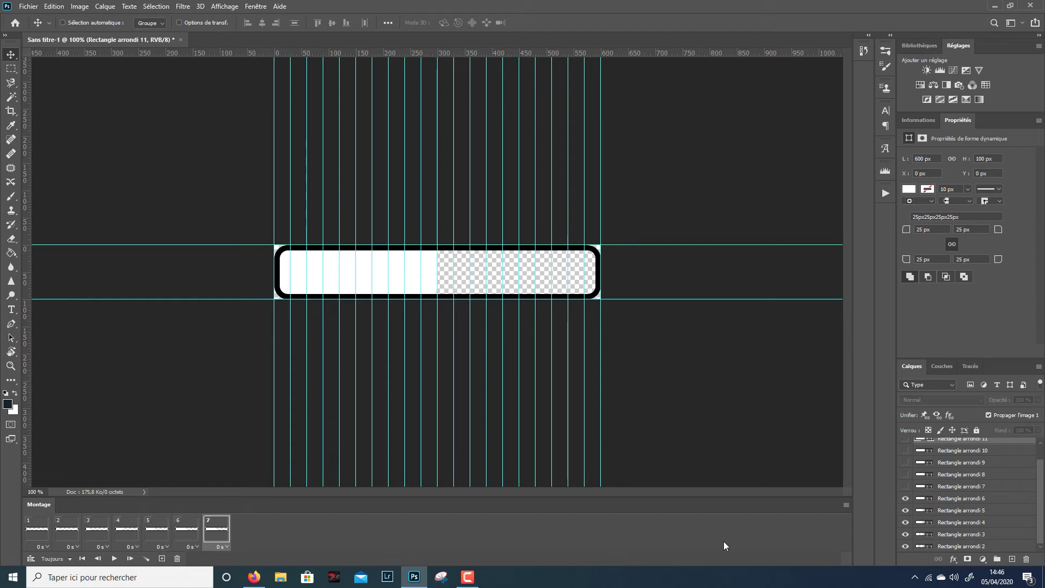
left_click(905, 486)
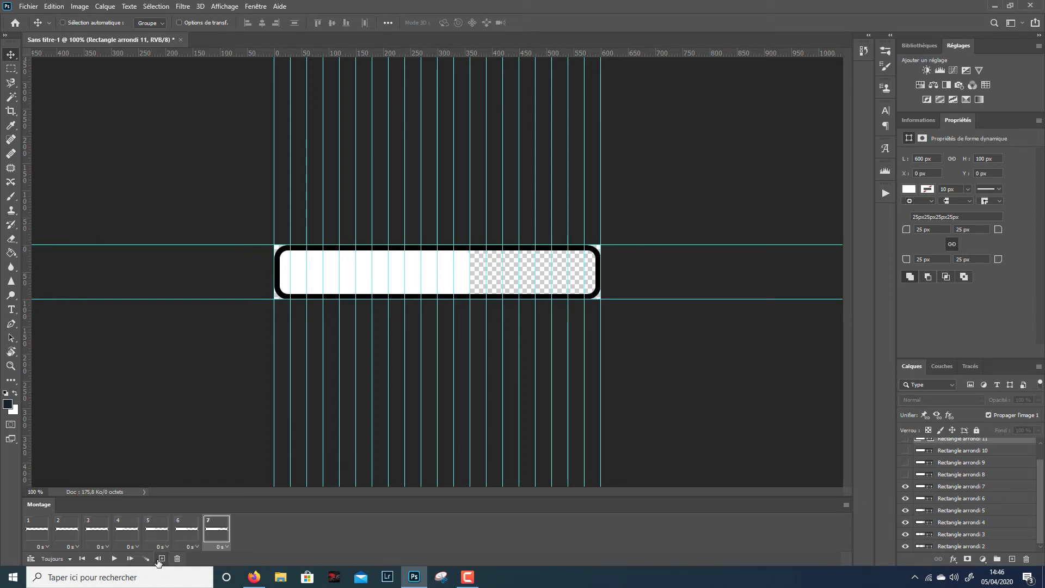
left_click(162, 558)
left_click(906, 474)
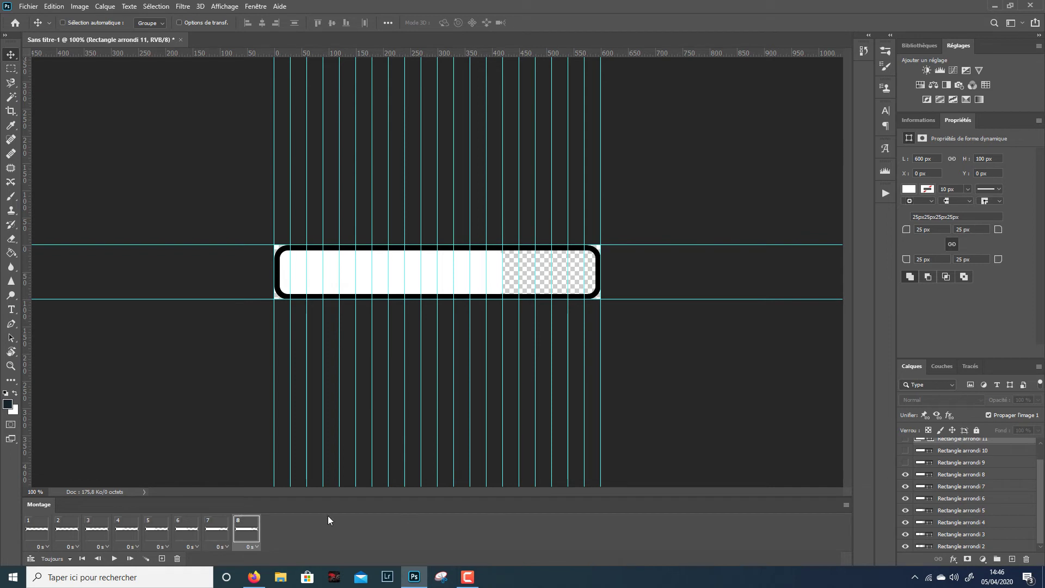
left_click(162, 558)
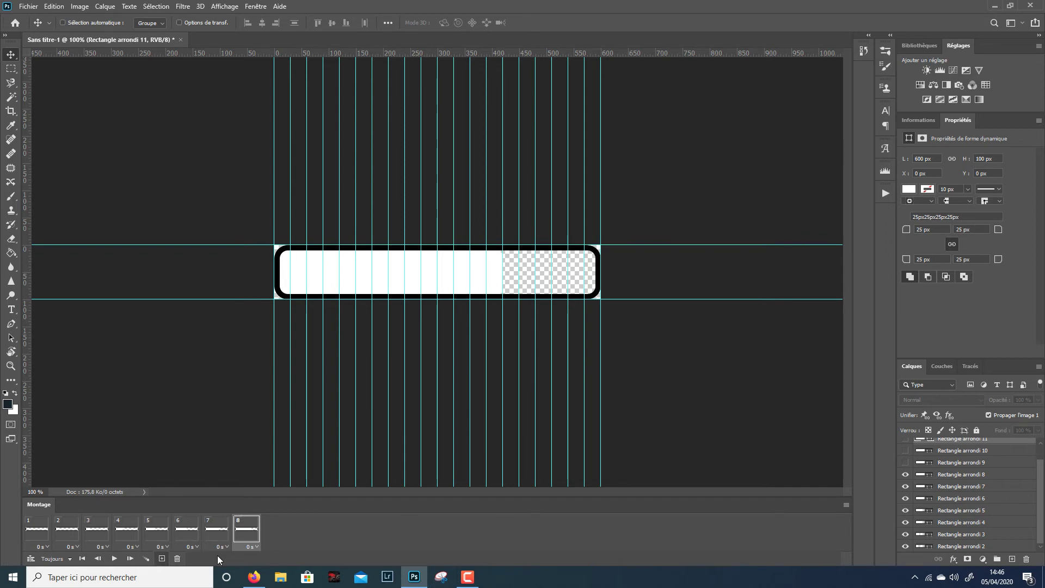
left_click(905, 462)
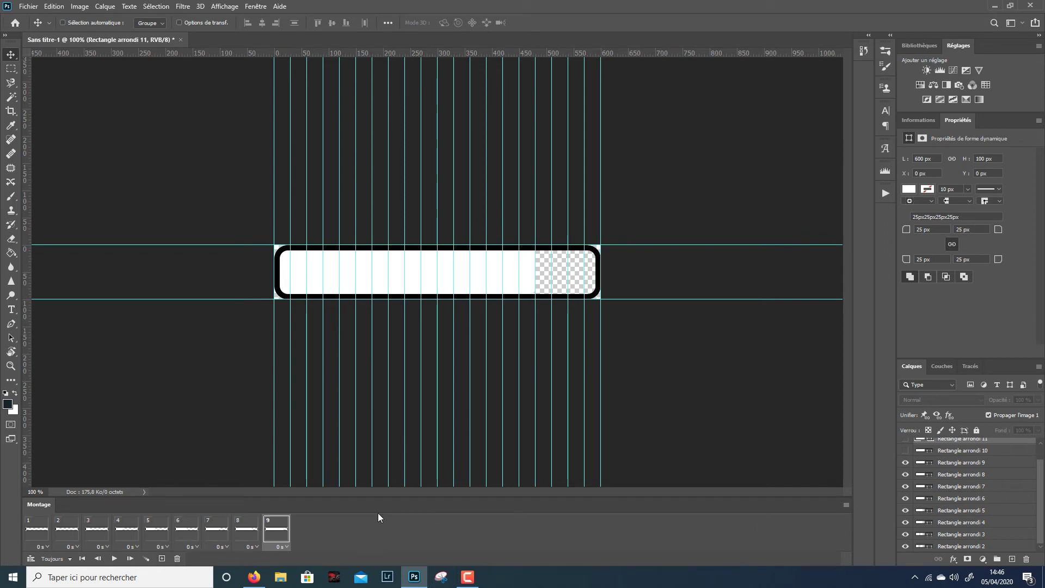
left_click(162, 558)
left_click(905, 451)
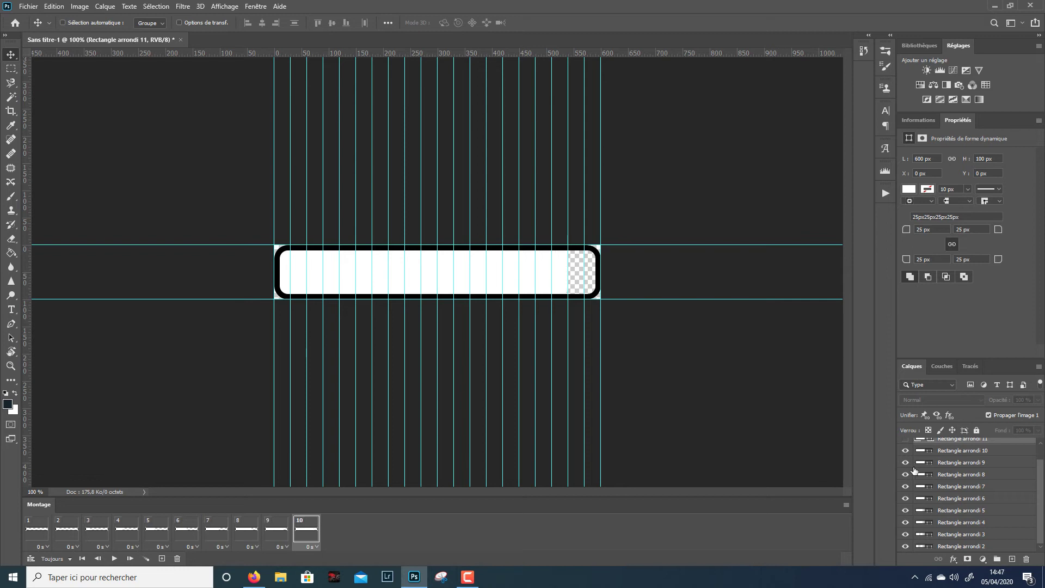
scroll(914, 470, "up", 1)
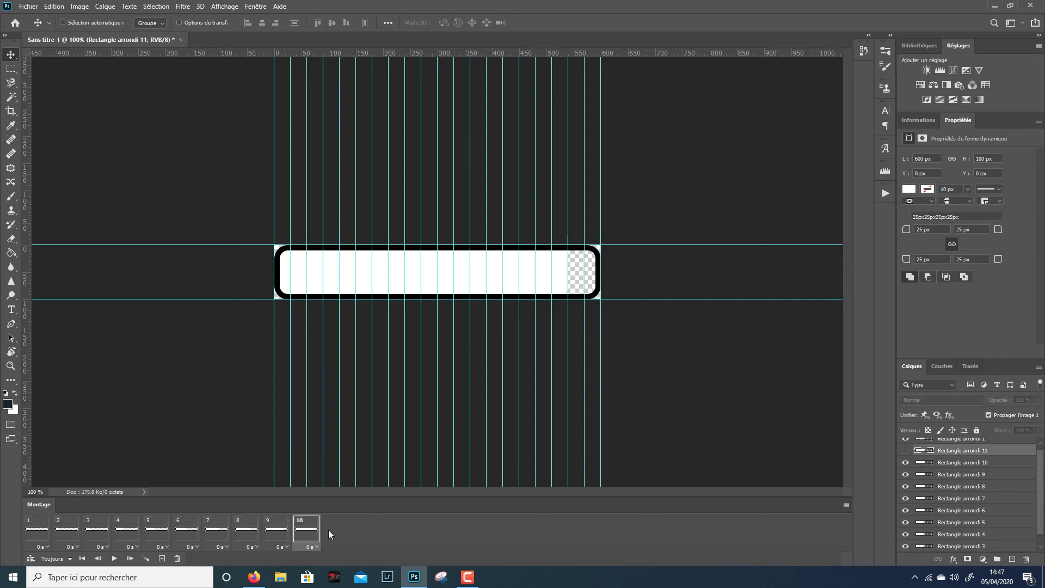
left_click(162, 558)
left_click(905, 450)
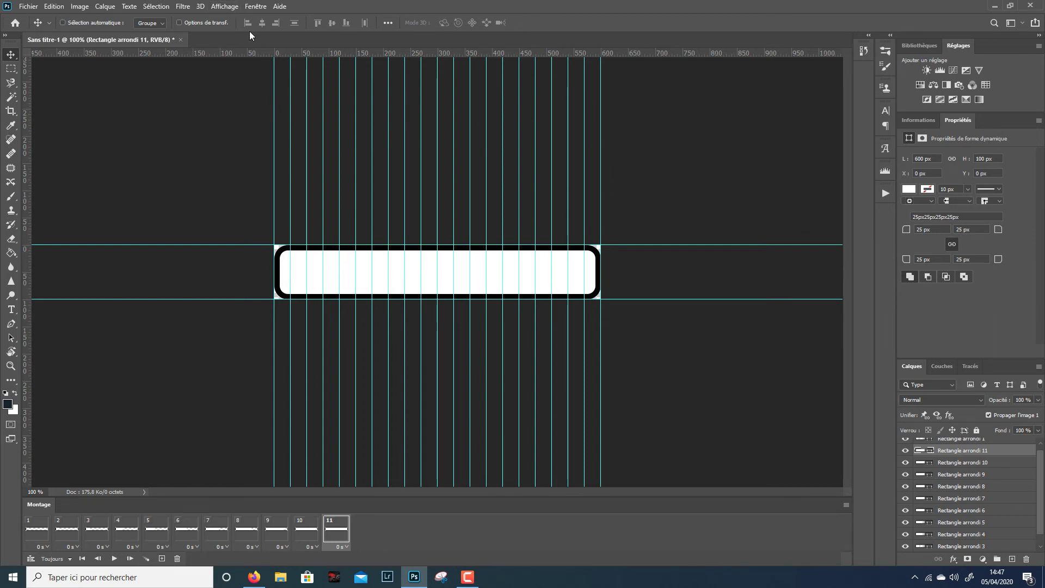
- Hide the guides, then play and stop the frame animation as a check, returning to frame 1
left_click(225, 7)
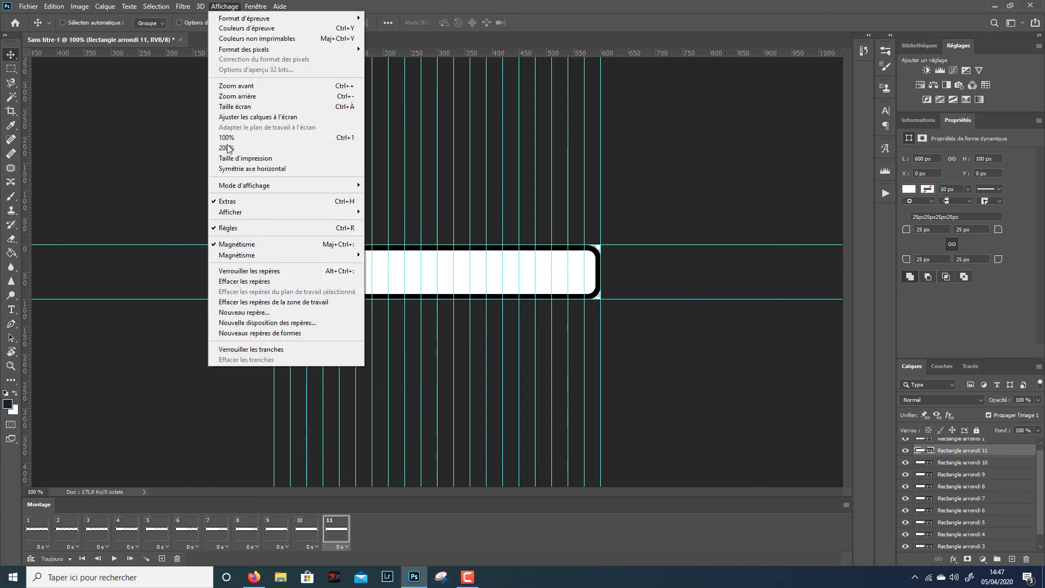
mouse_move(242, 214)
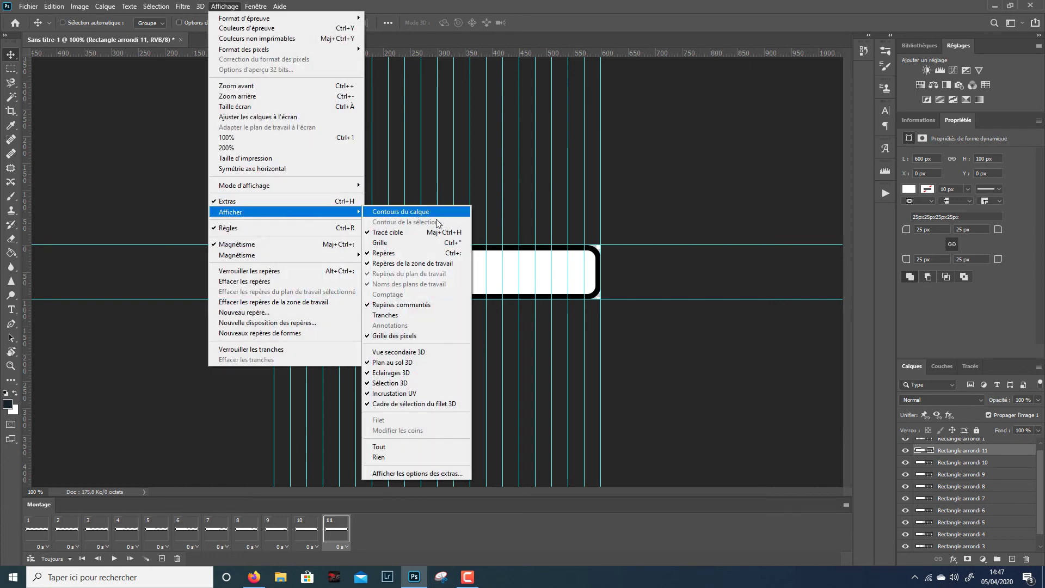
left_click(420, 255)
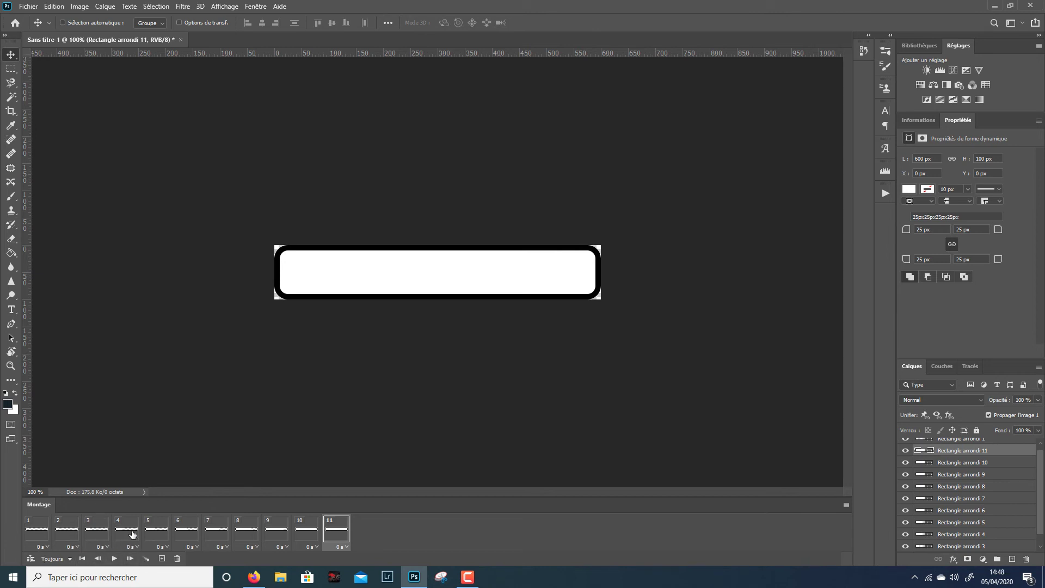
left_click(113, 559)
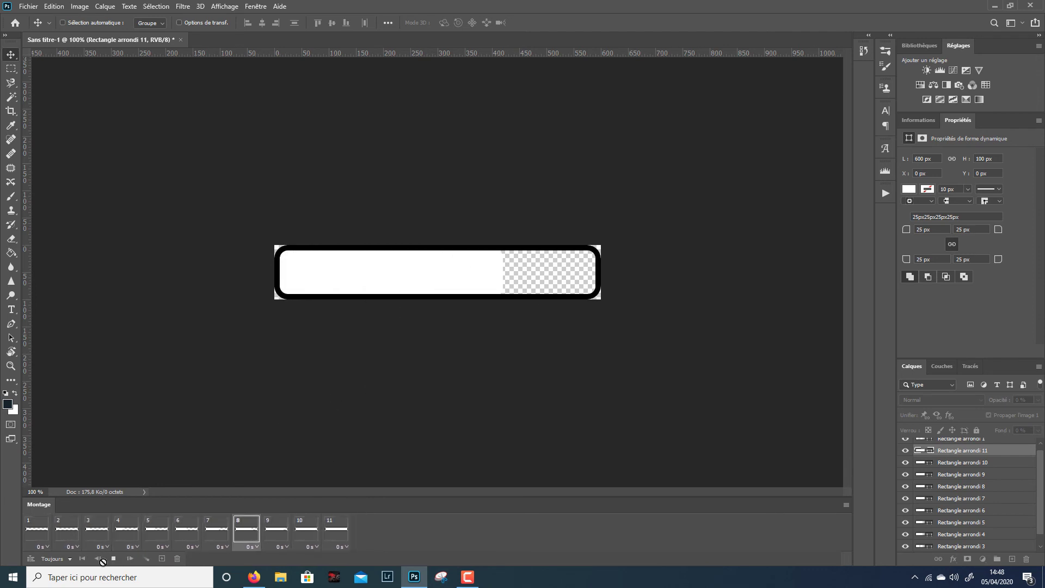
left_click(113, 559)
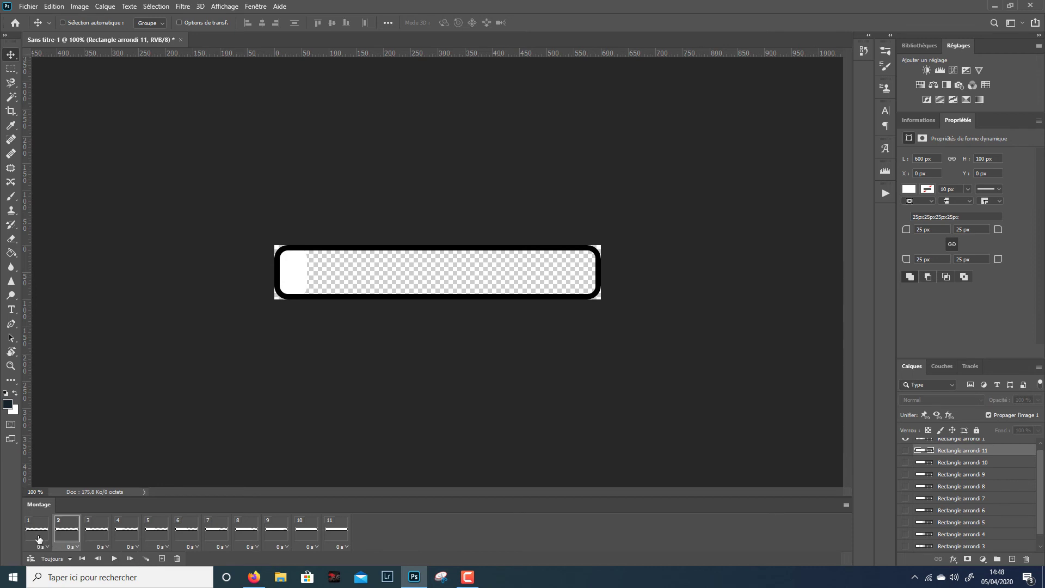
left_click(39, 539)
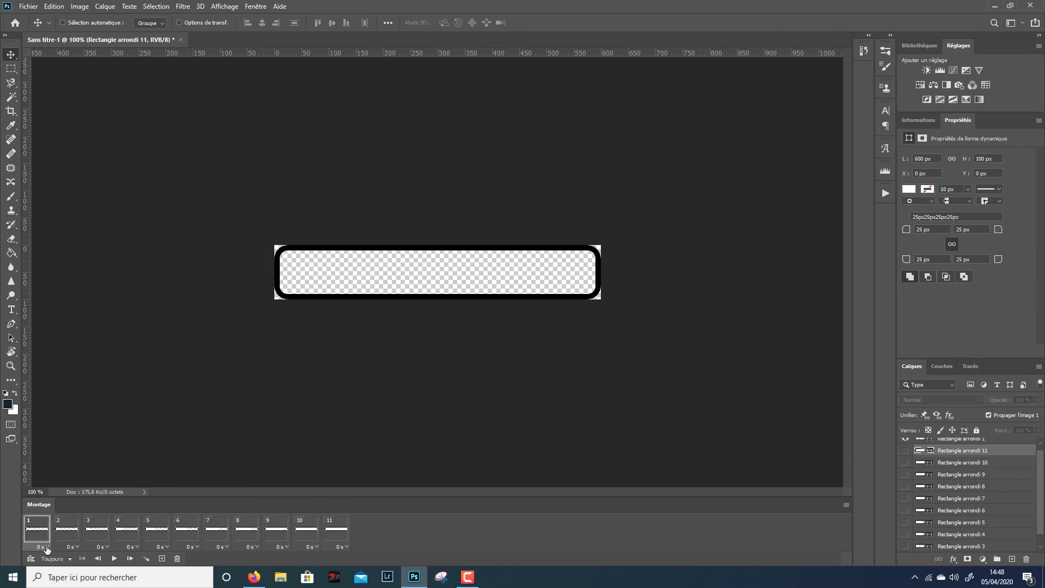
left_click(47, 547)
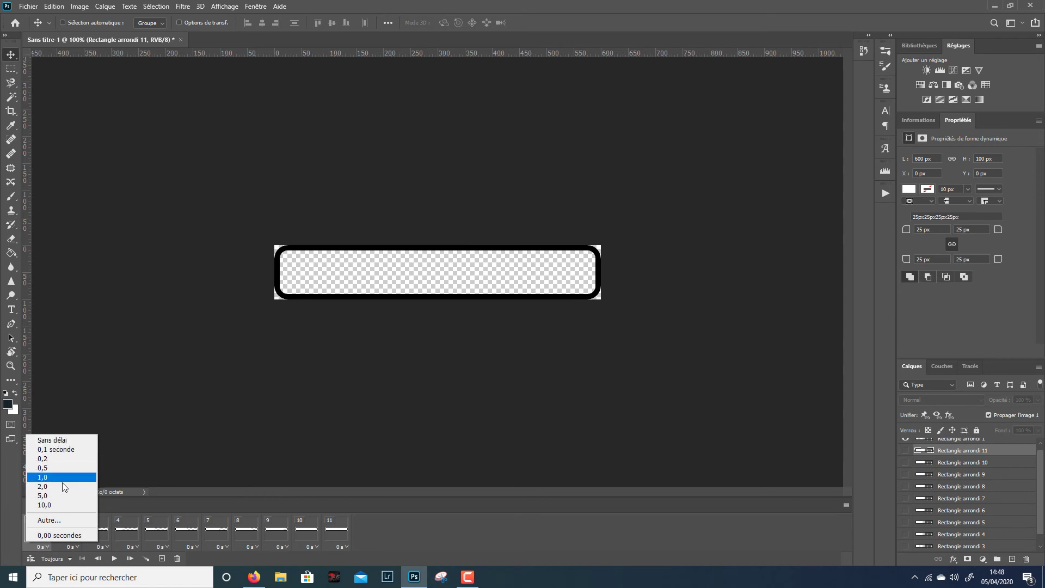
left_click(49, 520)
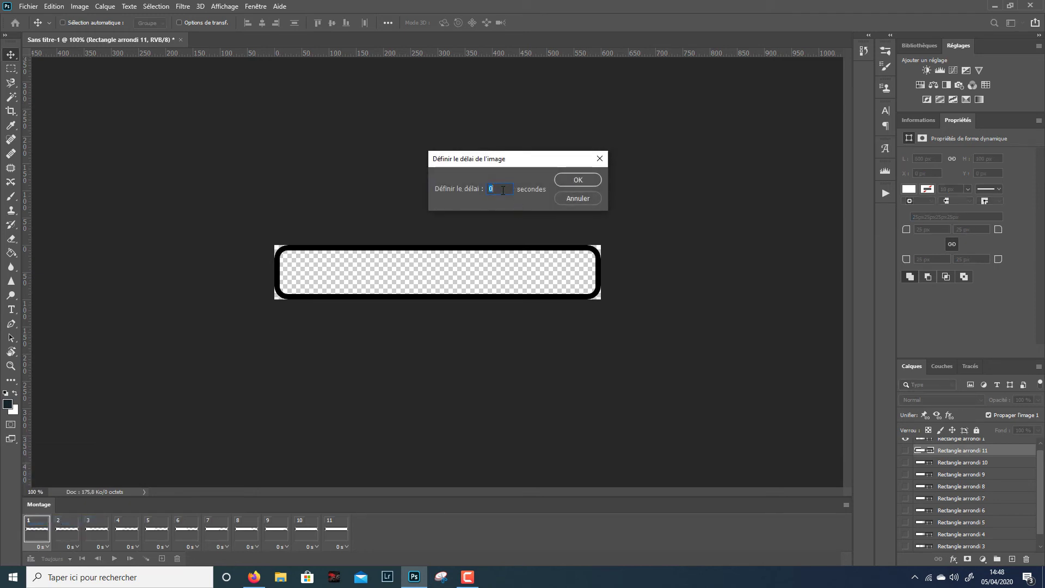
left_click(566, 201)
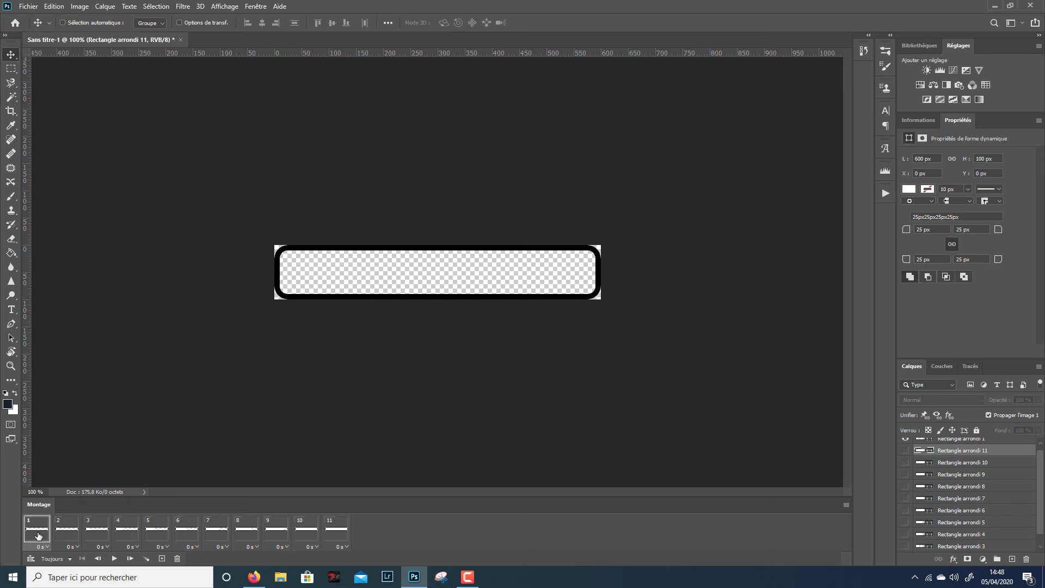
- Set the delay of all animation frames, 1 through 11, to 0,2 seconds and play the animation to check its speed
left_click(338, 537, "shift")
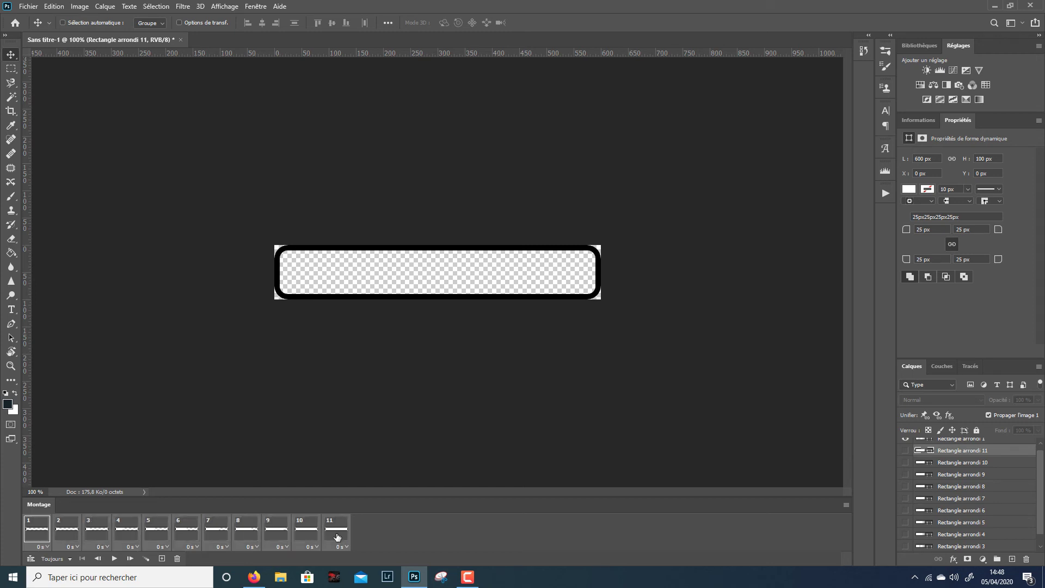
left_click(47, 546)
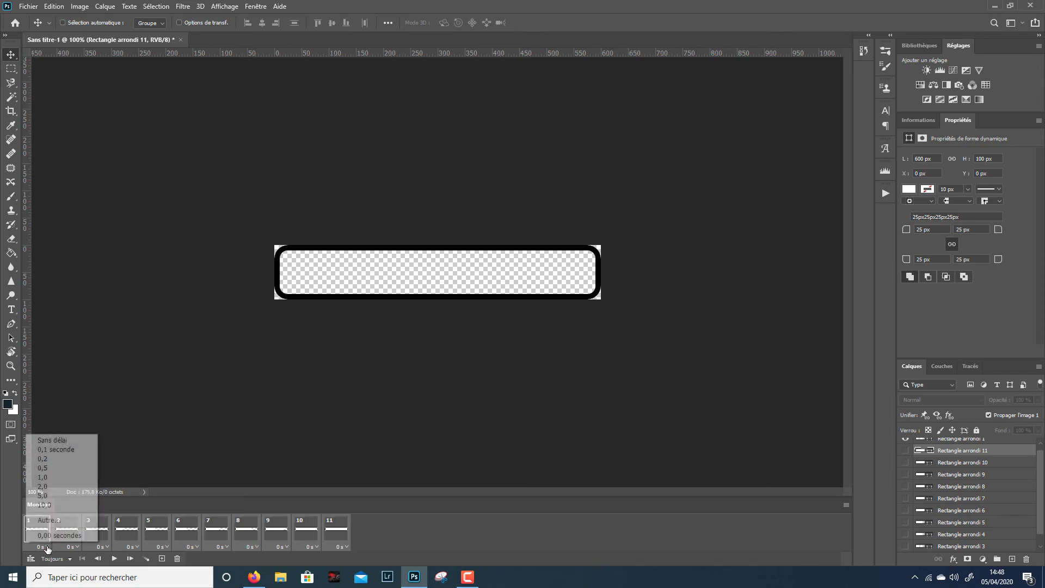
left_click(55, 460)
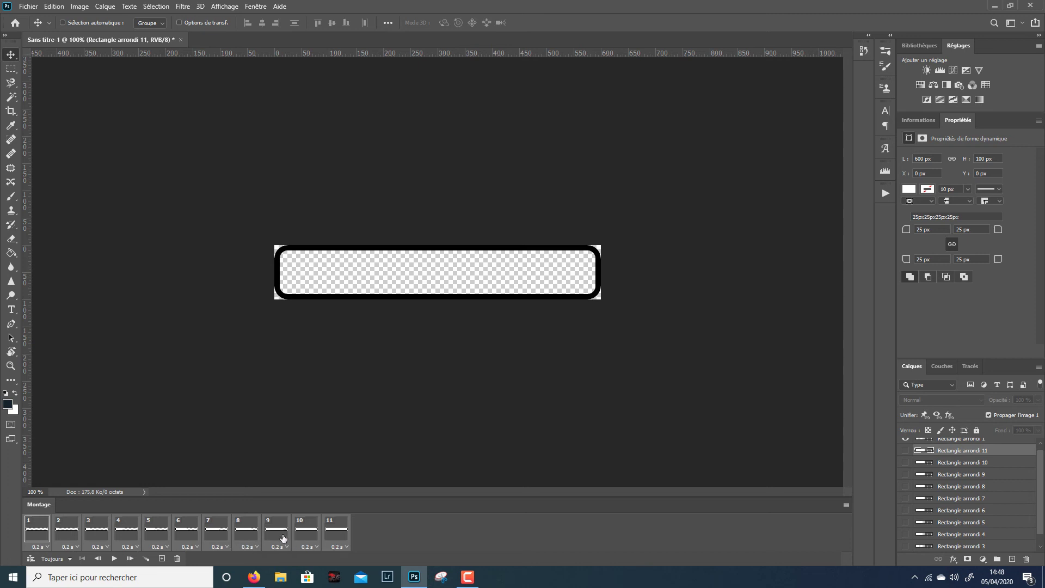
left_click(113, 559)
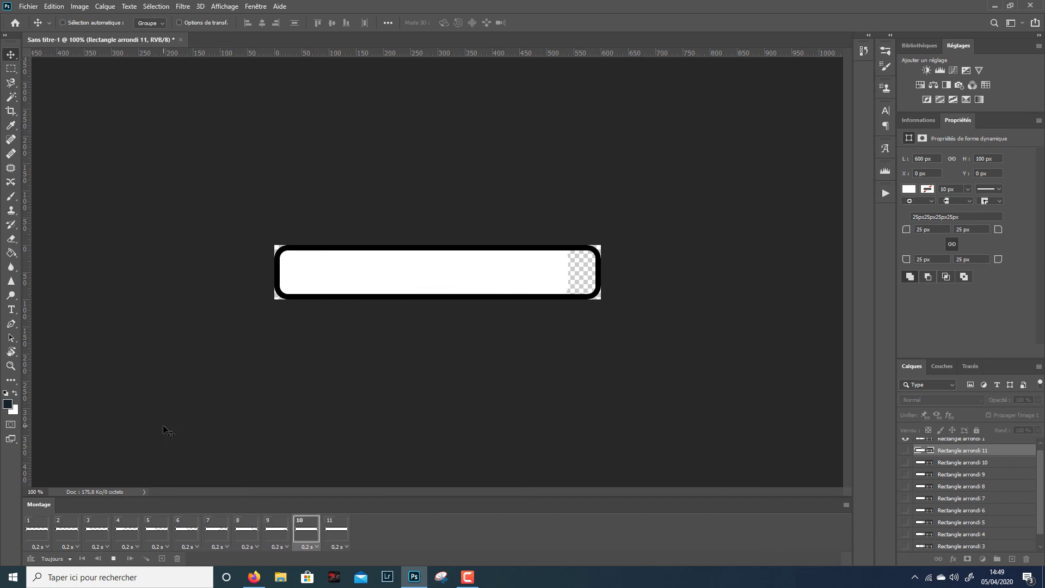
left_click(113, 559)
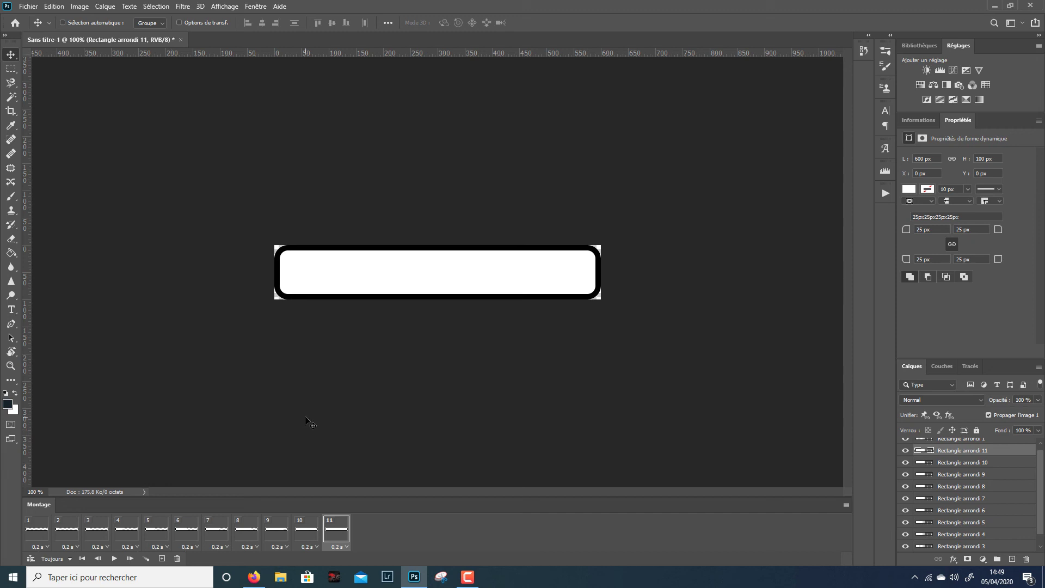
- Start a Save for Web (Enregistrer pour le Web) export of the animation and preview its playback there
left_click(28, 6)
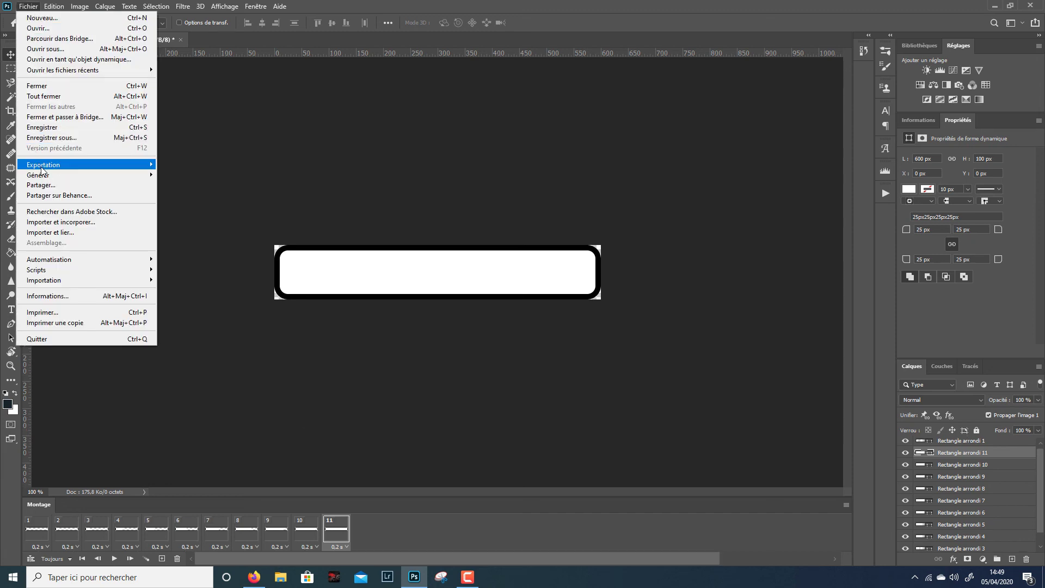
mouse_move(41, 170)
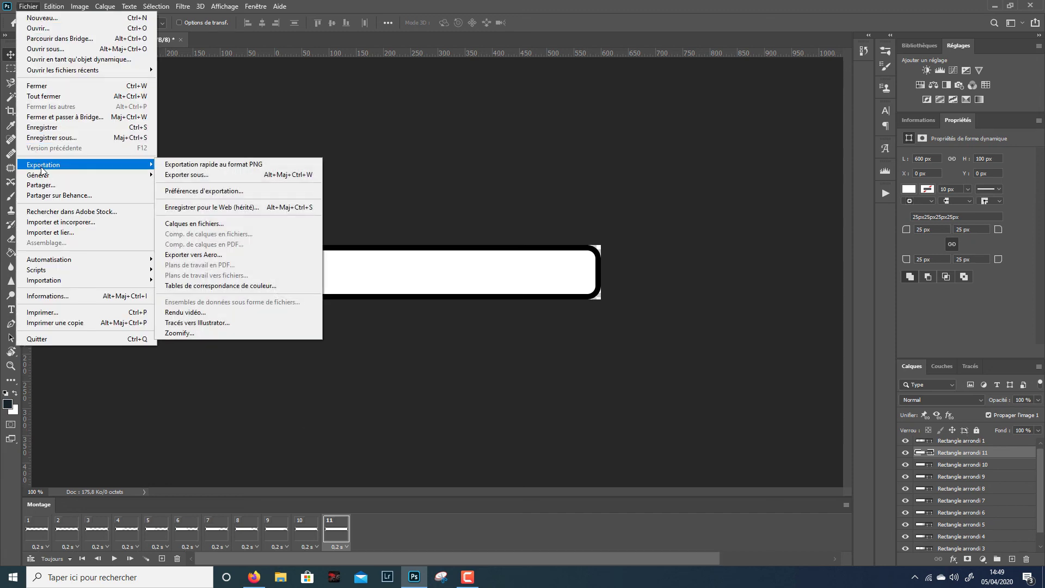
left_click(228, 209)
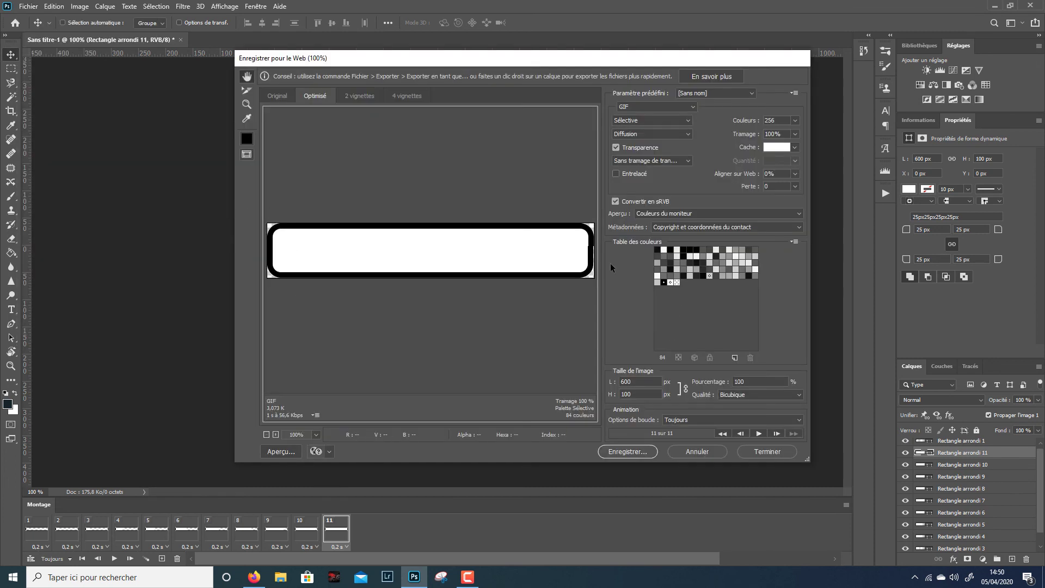
left_click(759, 434)
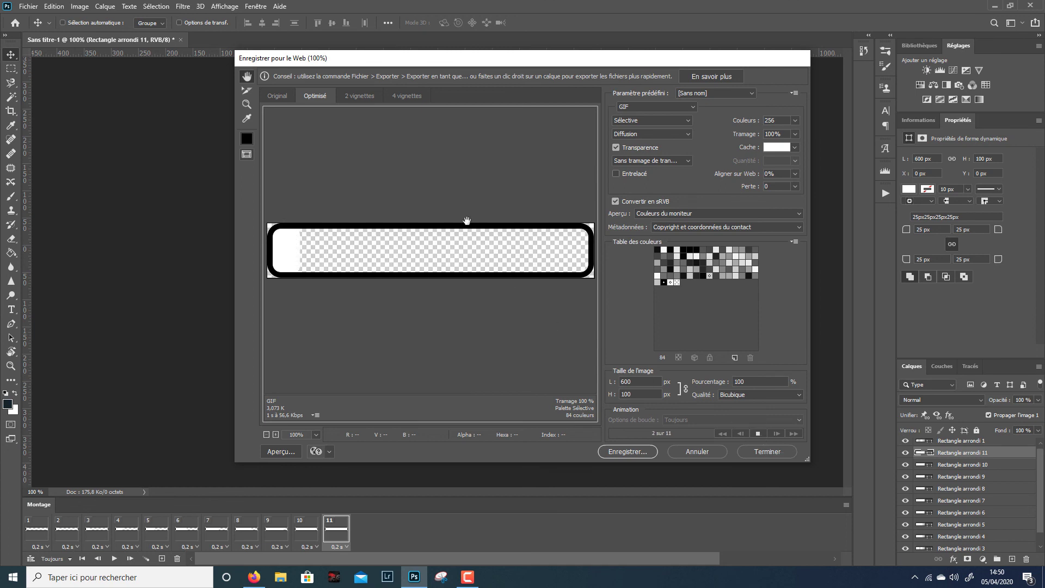
left_click(759, 433)
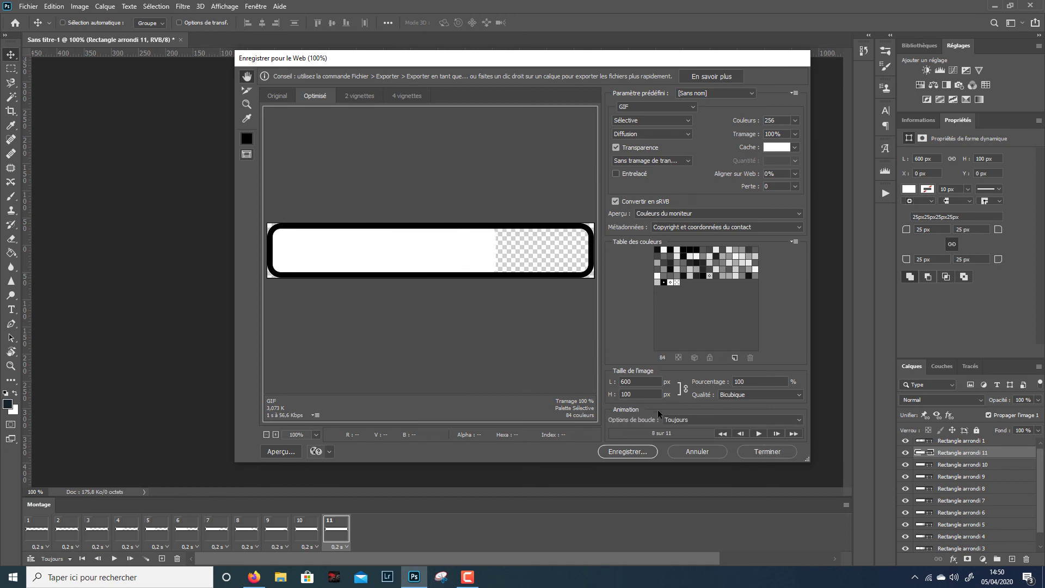
- Set the GIF's loop option to Autre with a loop count of 1
left_click(687, 420)
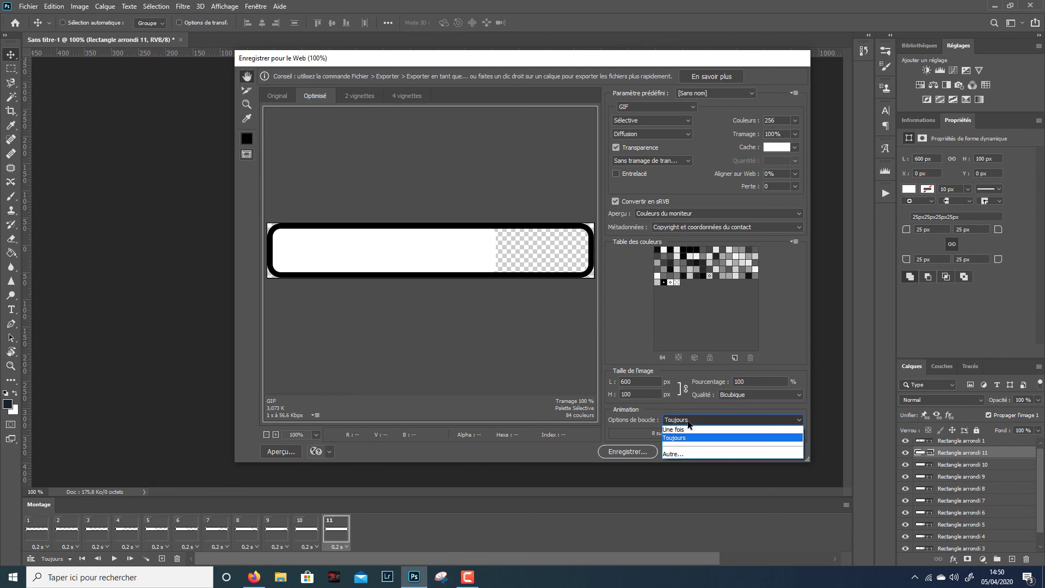
left_click(682, 455)
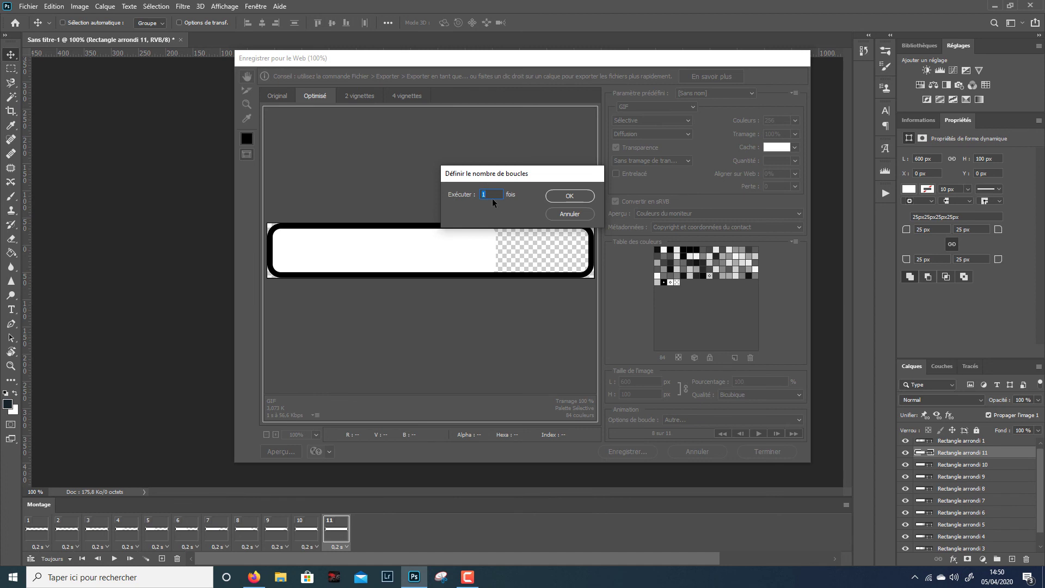
left_click(561, 197)
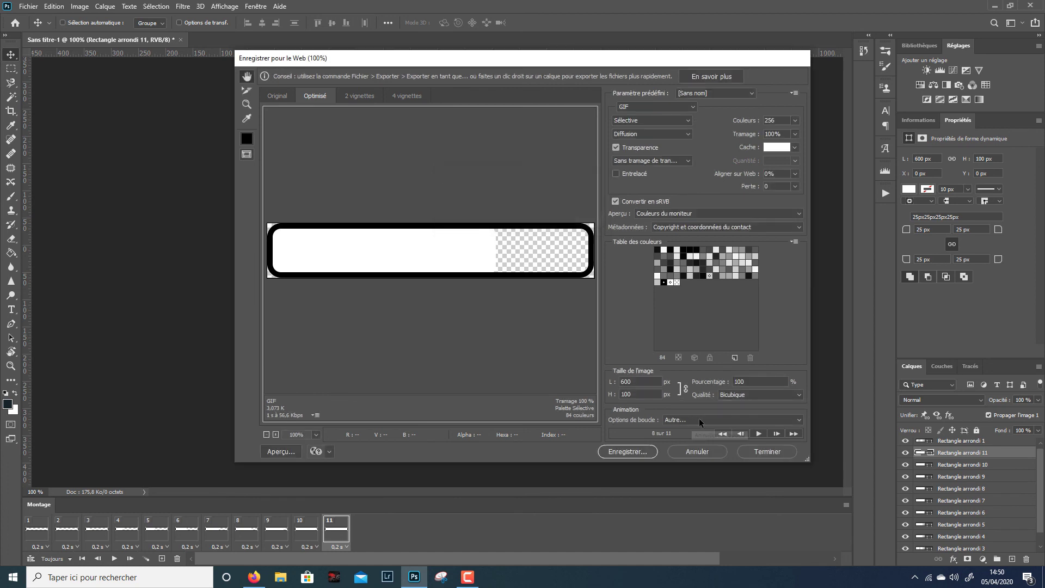
- Set the GIF's looping to Une fois and save it as "Barre de progression animée" in the CIS folder
left_click(713, 421)
left_click(693, 431)
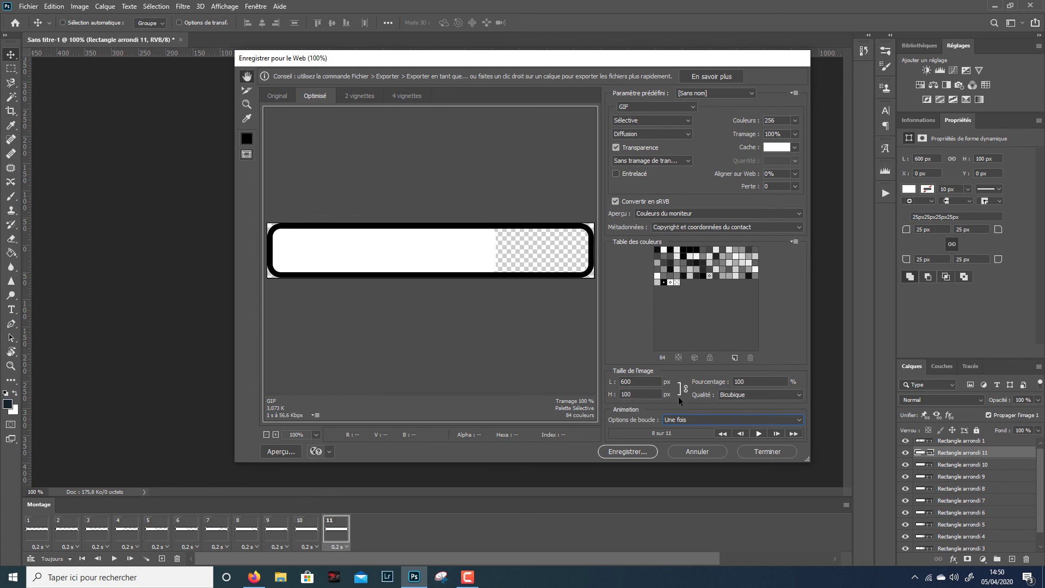
left_click(626, 452)
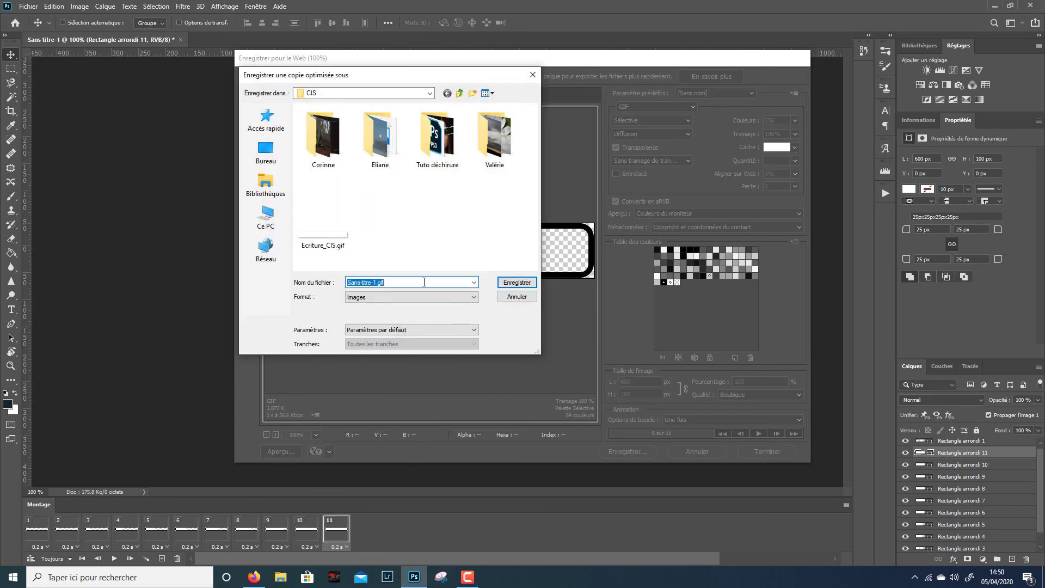
type("Barre de progression animée")
left_click(516, 282)
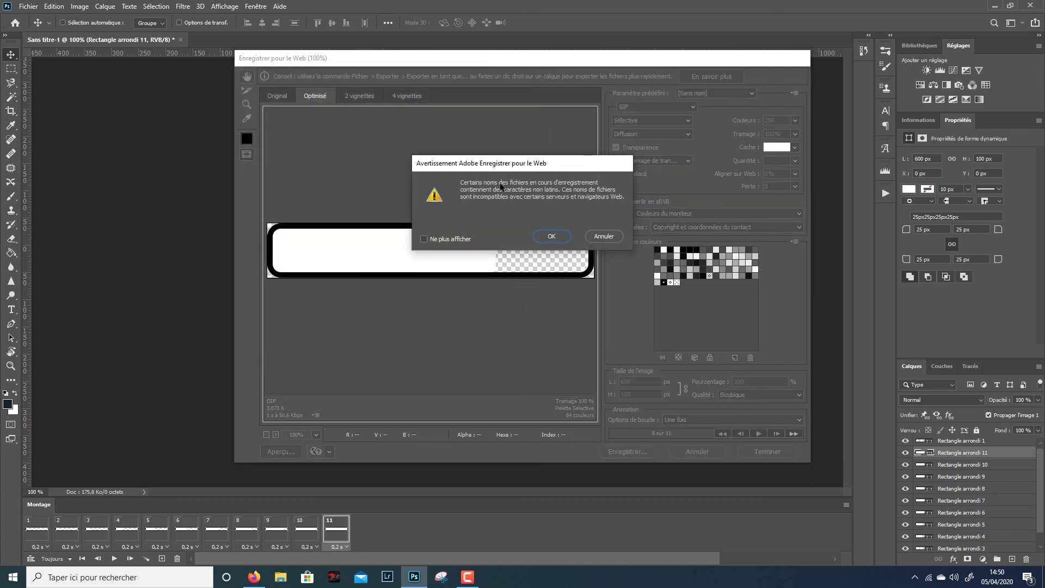
left_click(564, 238)
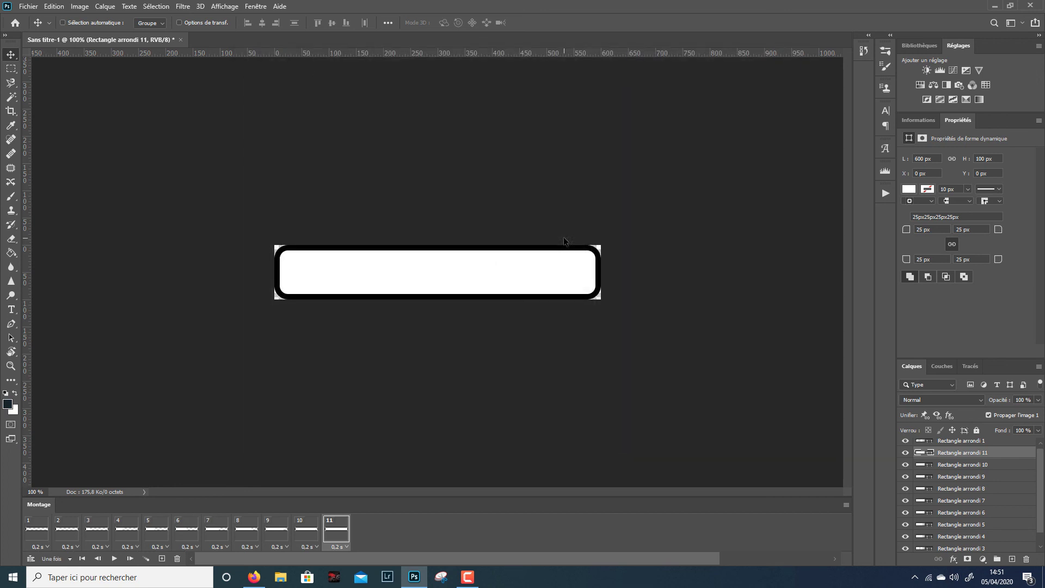